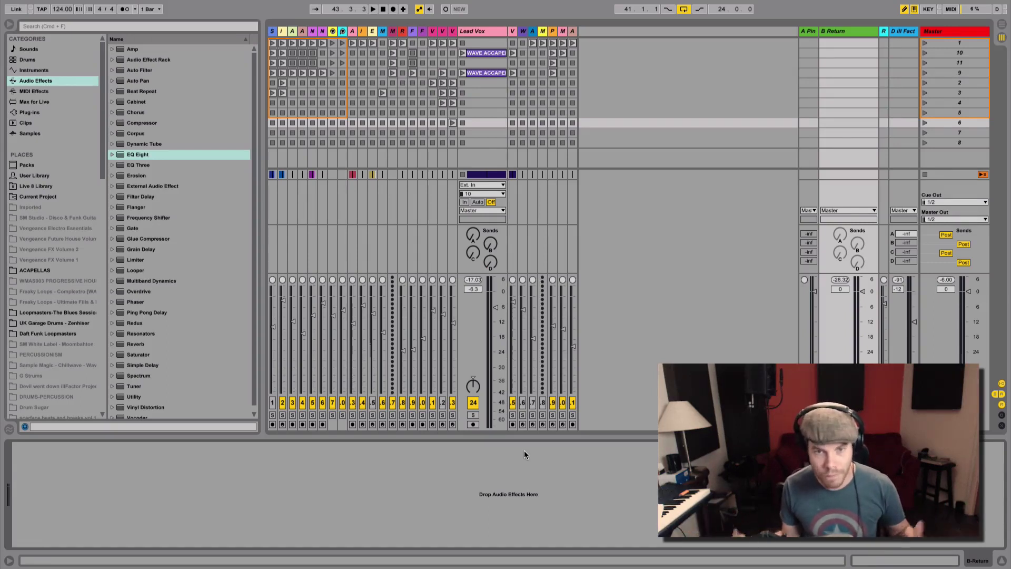
# Audition the mix with the dry lead vocal, and load a Reverb onto the B return track.
pyautogui.press('space')
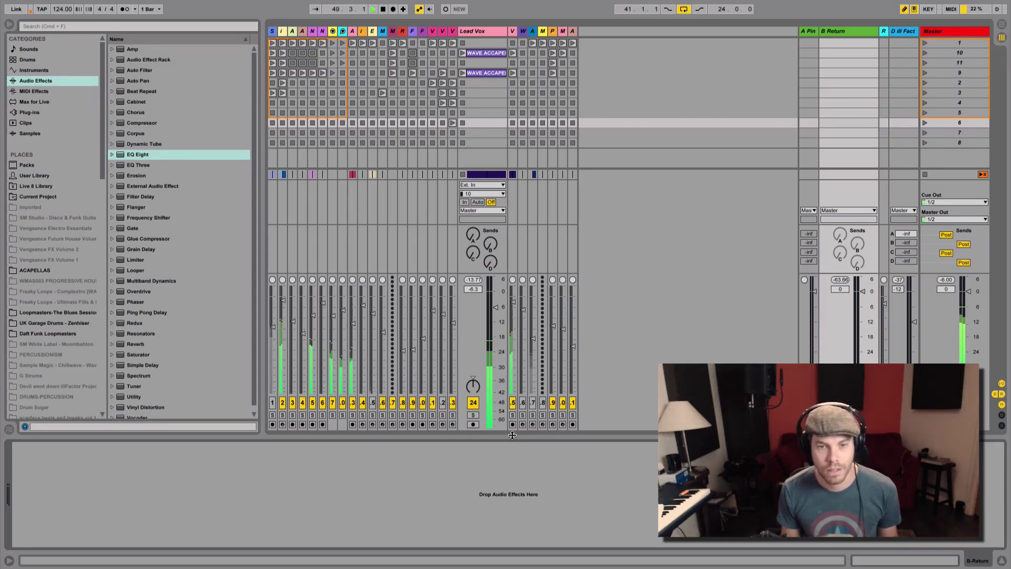
pyautogui.press('space')
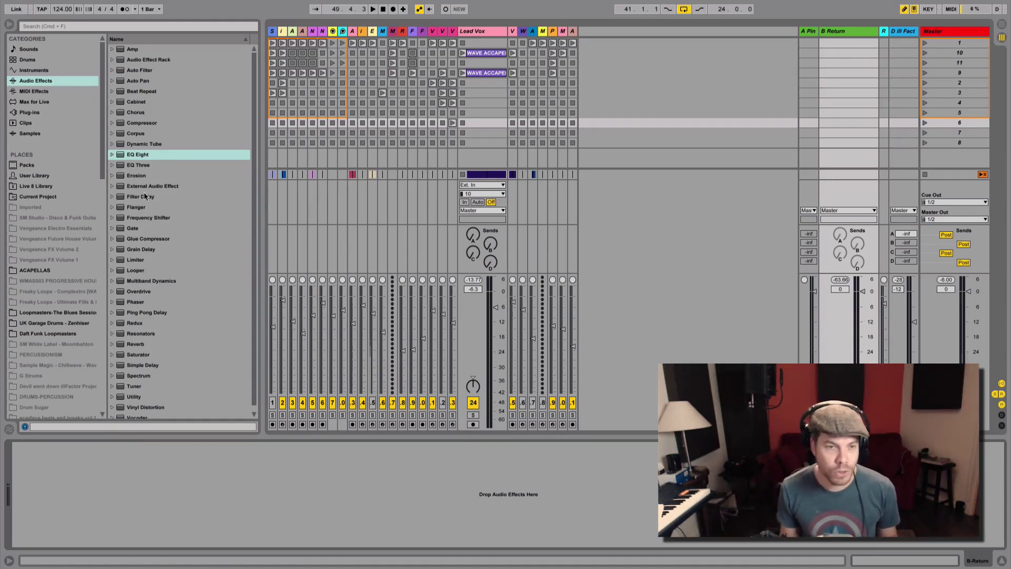
pyautogui.click(134, 344)
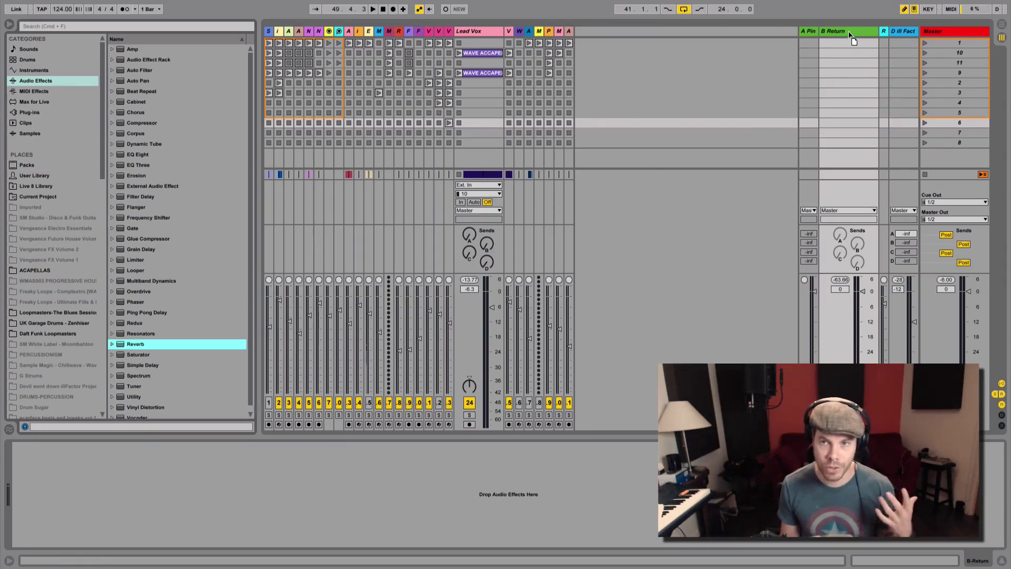
pyautogui.moveTo(848, 30); pyautogui.dragTo(849, 32)
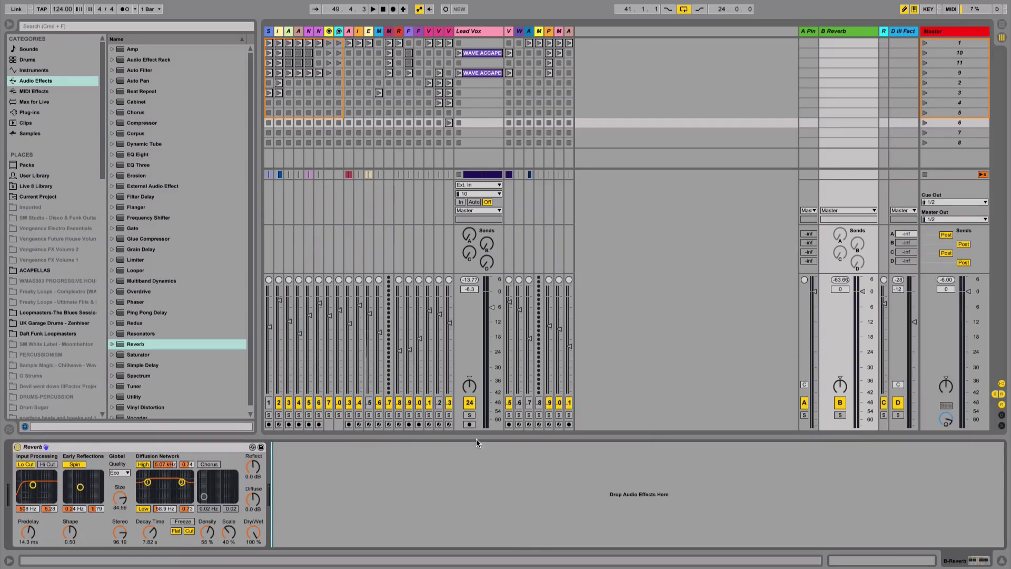
# Solo the Lead Vox track, raise its send B to -13.6 dB, and audition the vocal with reverb.
pyautogui.click(469, 415)
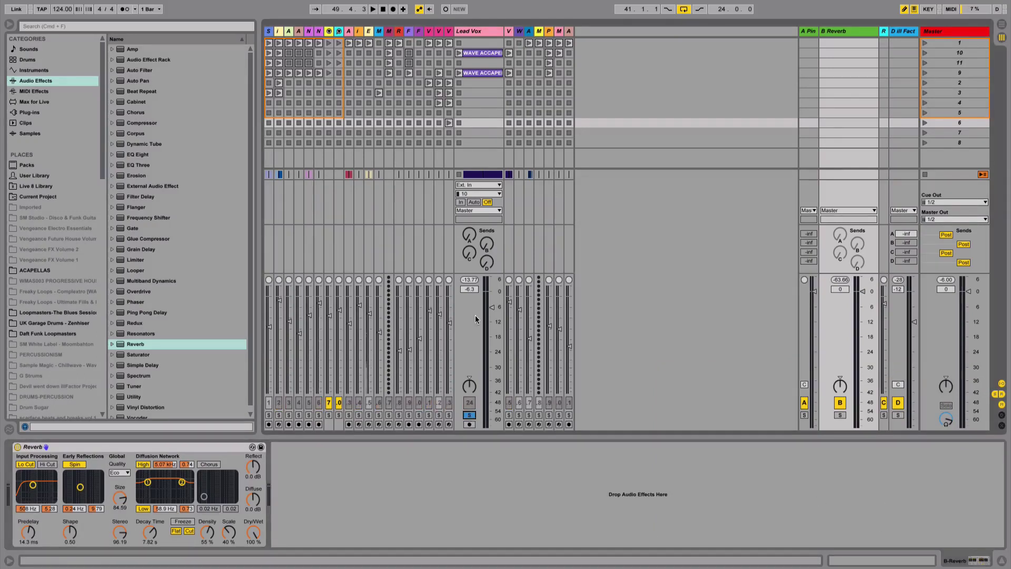
pyautogui.moveTo(486, 247)
pyautogui.mouseDown()
pyautogui.moveTo(487, 233)
pyautogui.moveTo(489, 241)
pyautogui.mouseUp()
pyautogui.press('space')
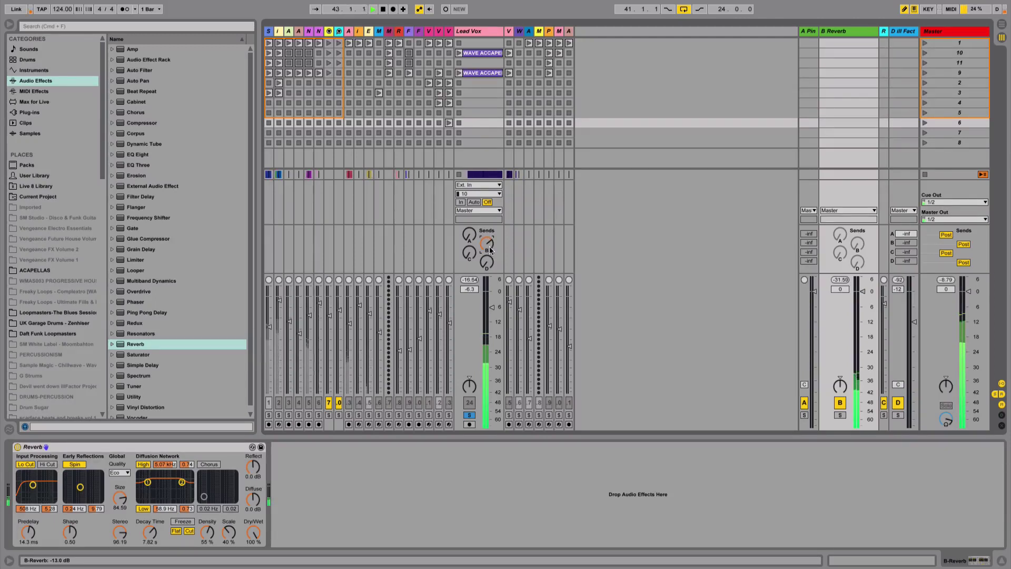
pyautogui.press('space')
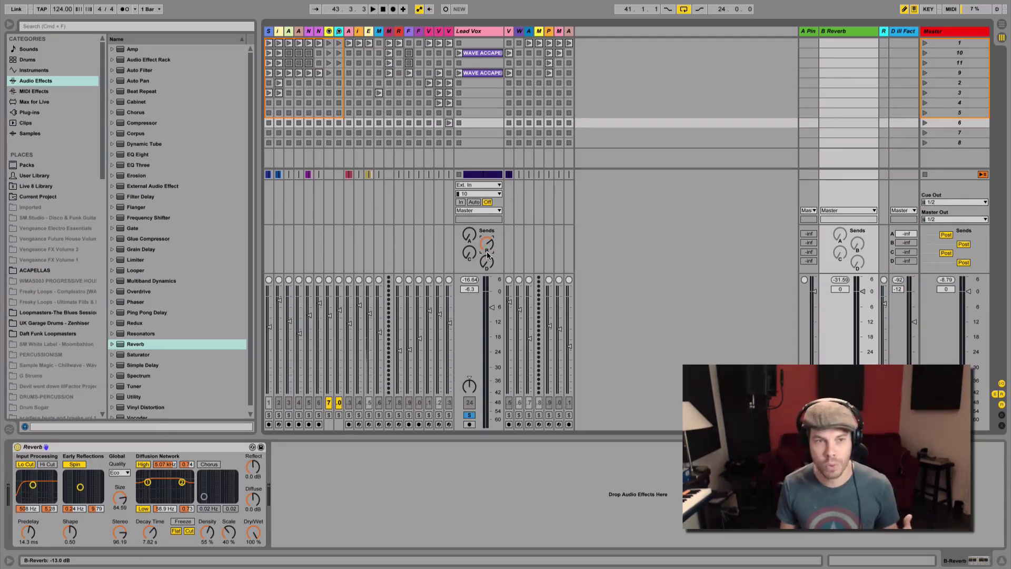
# Move the Reverb's input filter to 657 Hz and turn off its Lo Cut and Hi Cut filters.
pyautogui.click(217, 449)
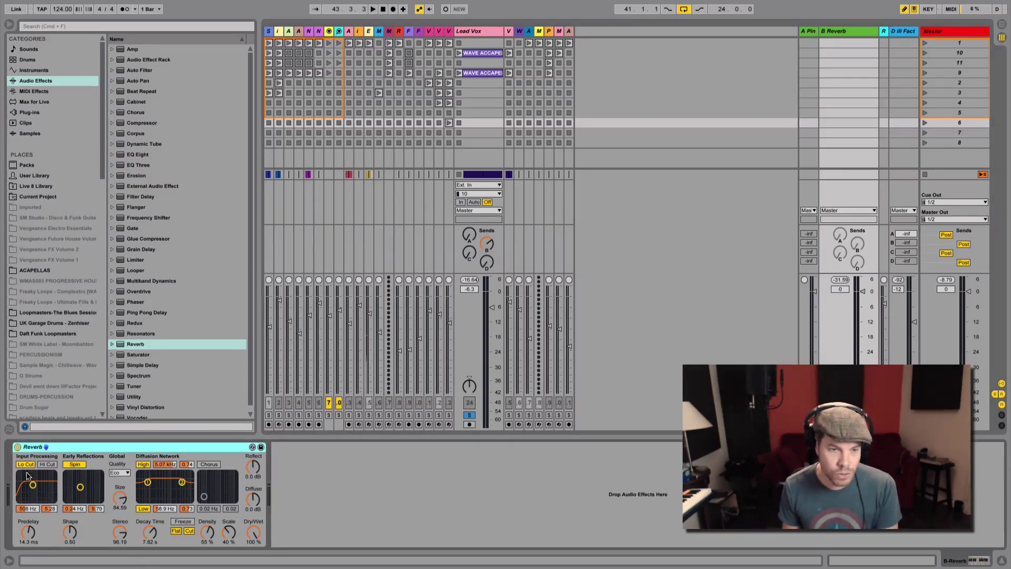
pyautogui.moveTo(30, 511)
pyautogui.mouseDown()
pyautogui.moveTo(49, 514)
pyautogui.moveTo(49, 505)
pyautogui.mouseUp()
pyautogui.click(47, 464)
pyautogui.click(49, 463)
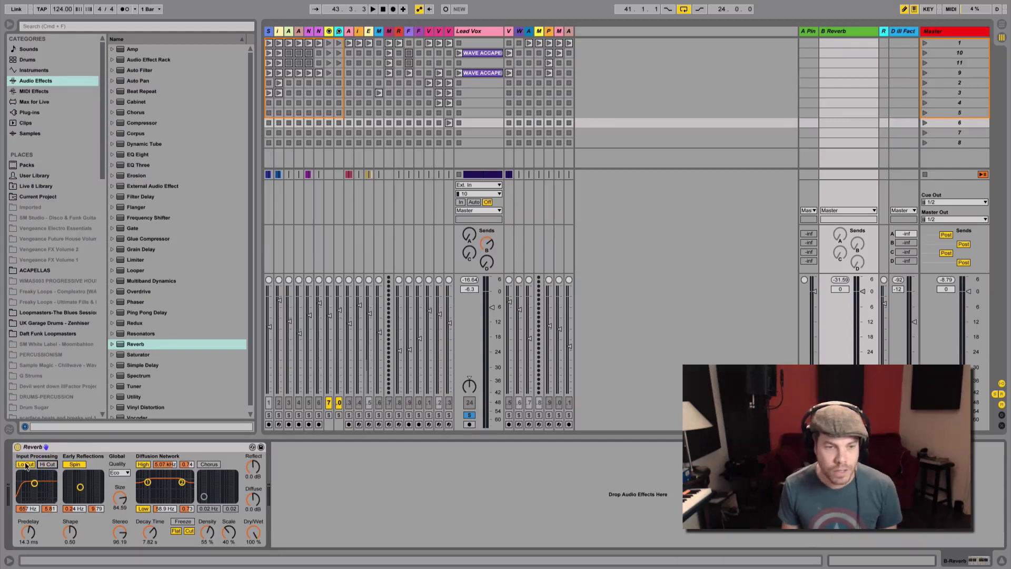
pyautogui.click(27, 464)
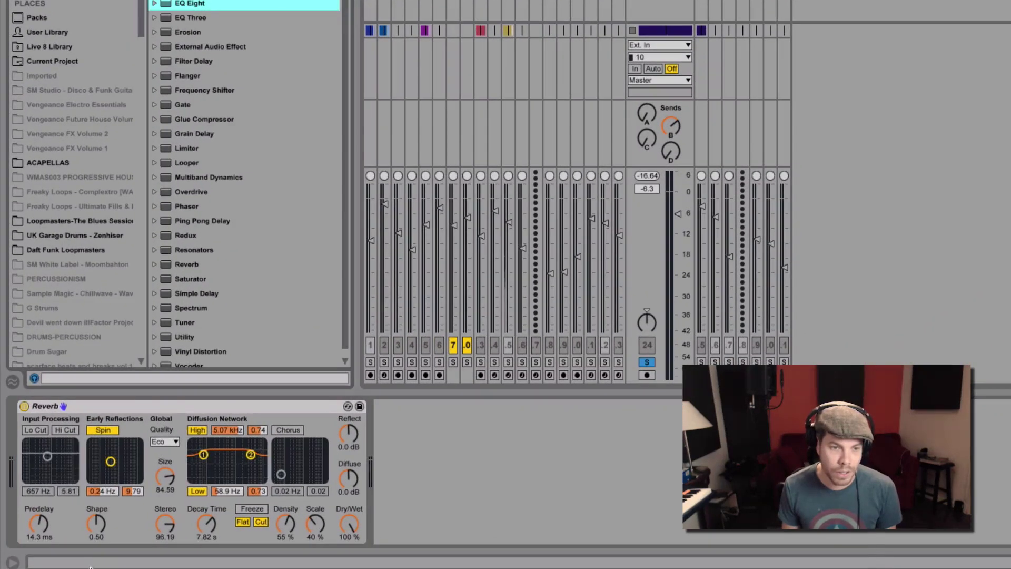
# Insert an EQ Eight before the Reverb with a low cut on band 1 and a high cut on band 8 at 1.24 kHz.
pyautogui.moveTo(24, 497); pyautogui.dragTo(52, 488)
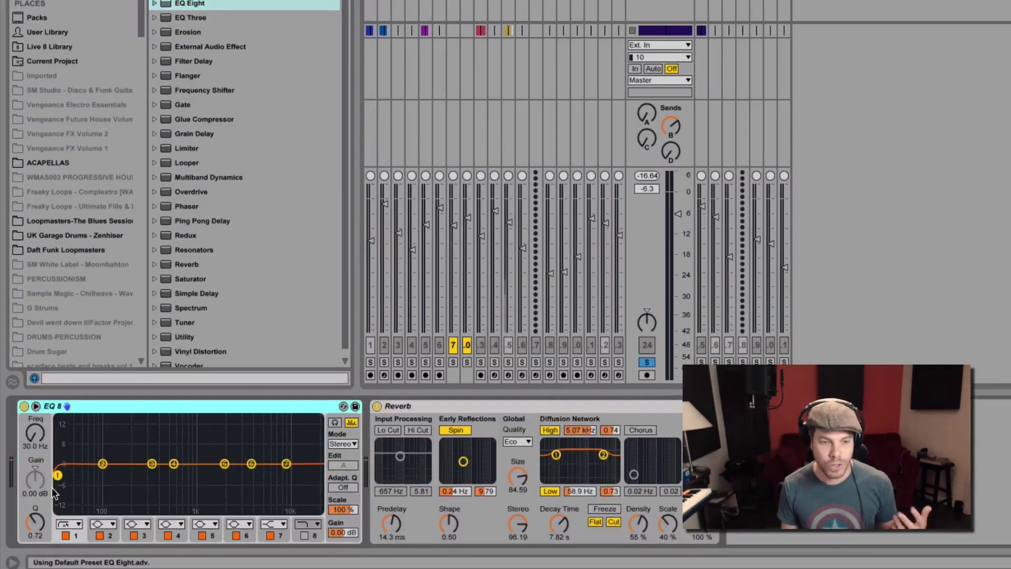
pyautogui.moveTo(37, 444); pyautogui.dragTo(37, 466)
pyautogui.click(304, 536)
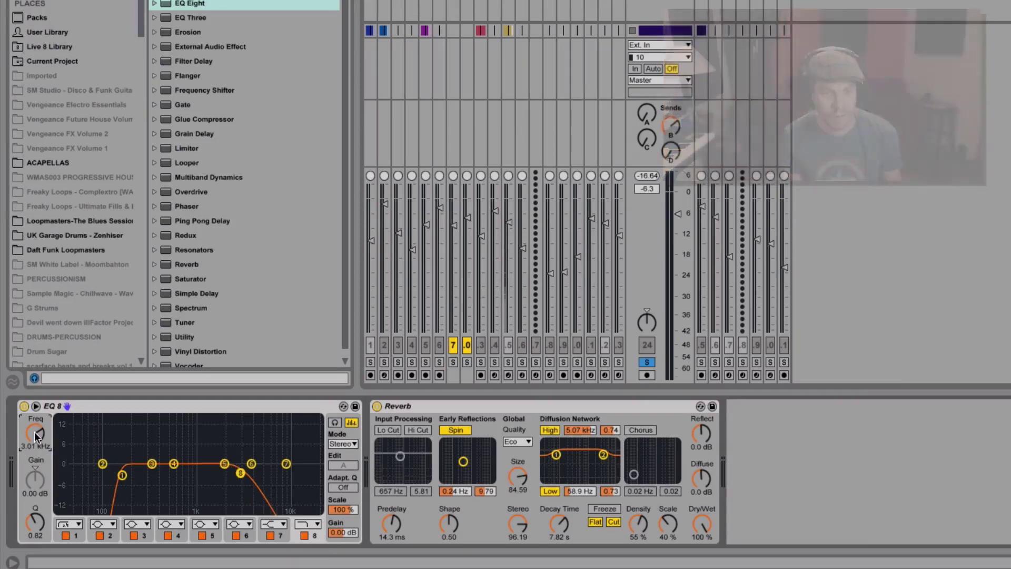
pyautogui.moveTo(34, 432); pyautogui.dragTo(34, 470)
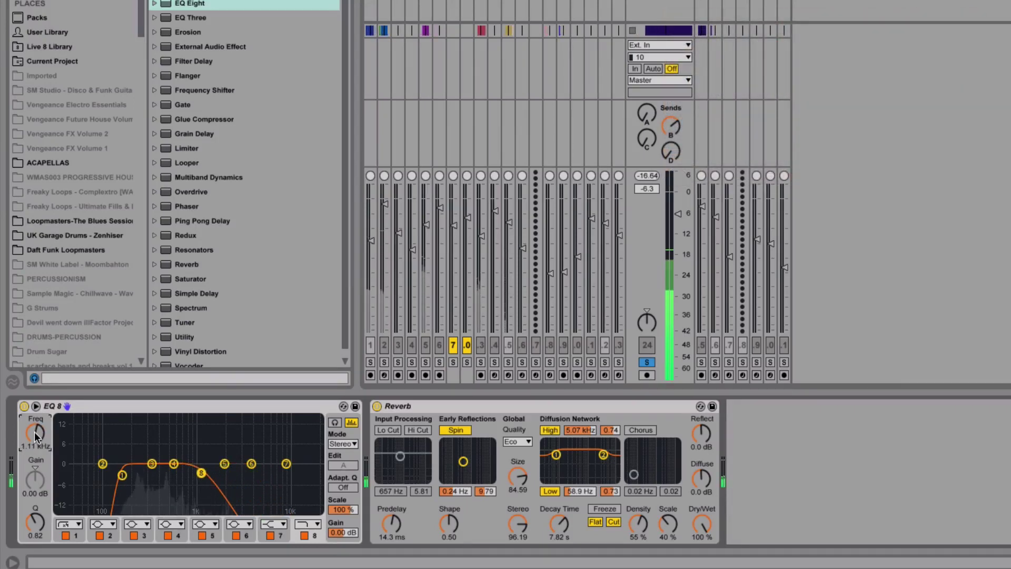
pyautogui.moveTo(32, 431); pyautogui.dragTo(33, 425)
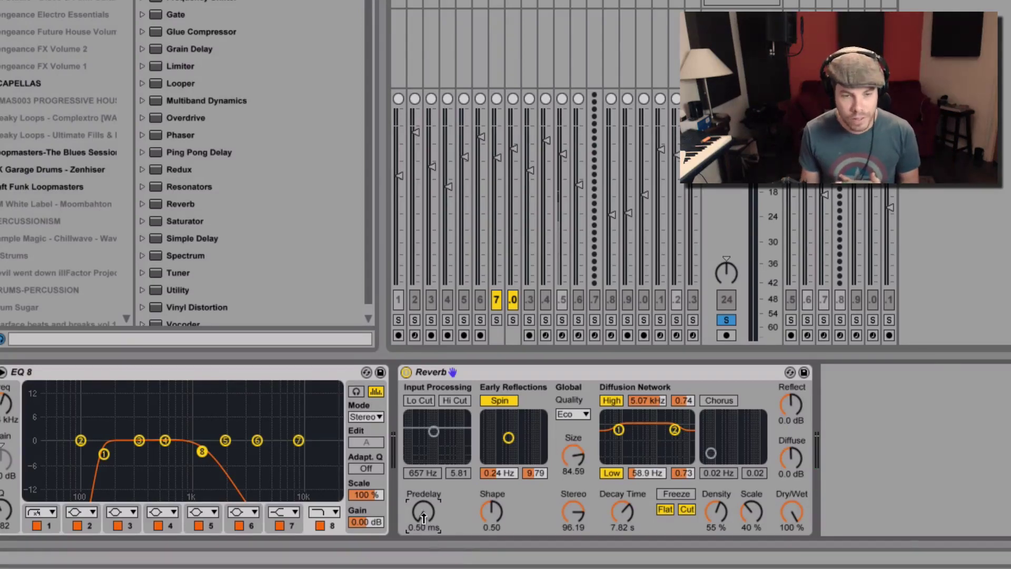
# Audition the Reverb with a 250 ms predelay, and set the predelay to 23.4 ms.
pyautogui.moveTo(423, 519); pyautogui.dragTo(423, 442)
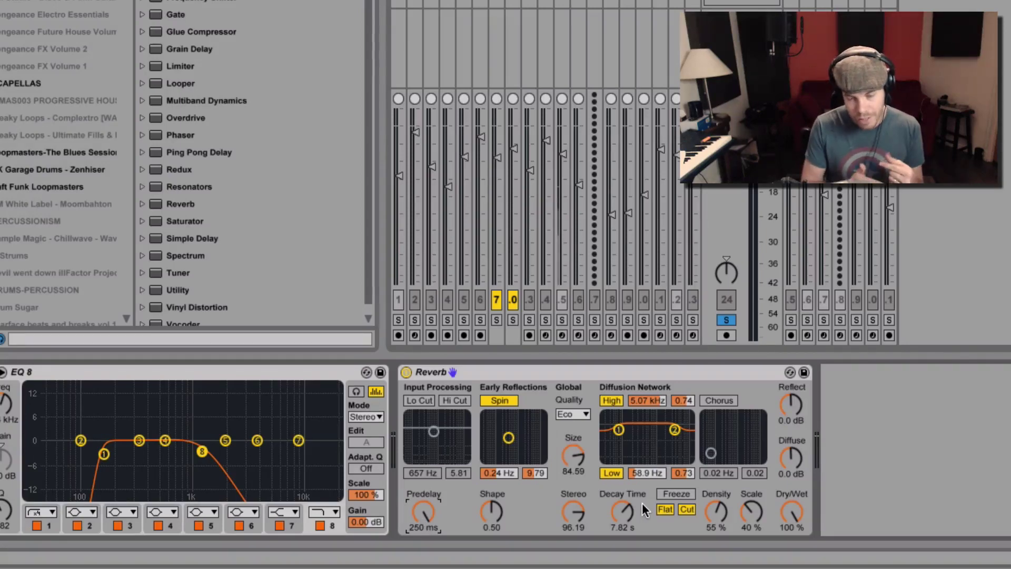
pyautogui.press('space')
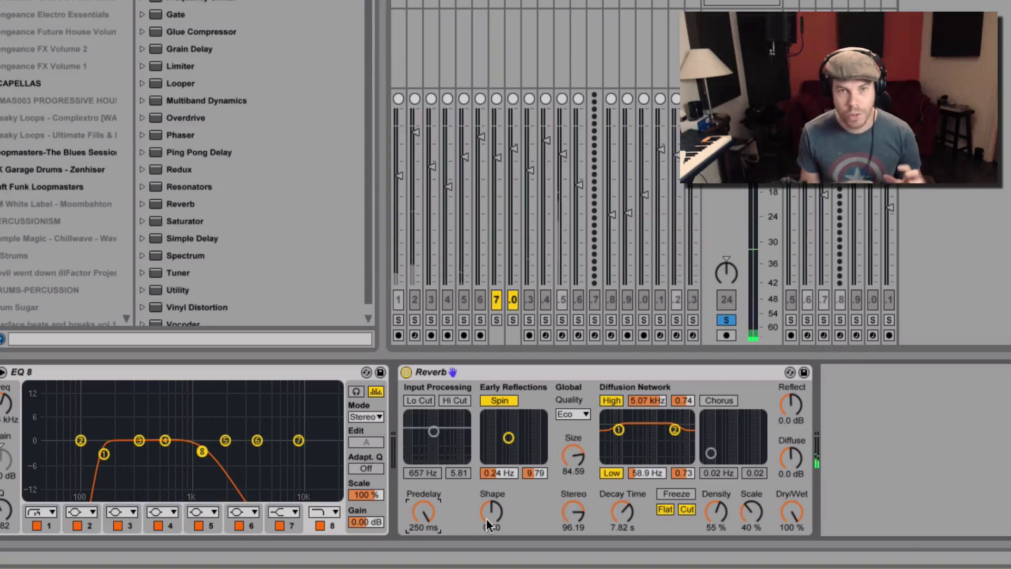
pyautogui.moveTo(425, 512)
pyautogui.mouseDown()
pyautogui.moveTo(424, 542)
pyautogui.moveTo(425, 518)
pyautogui.mouseUp()
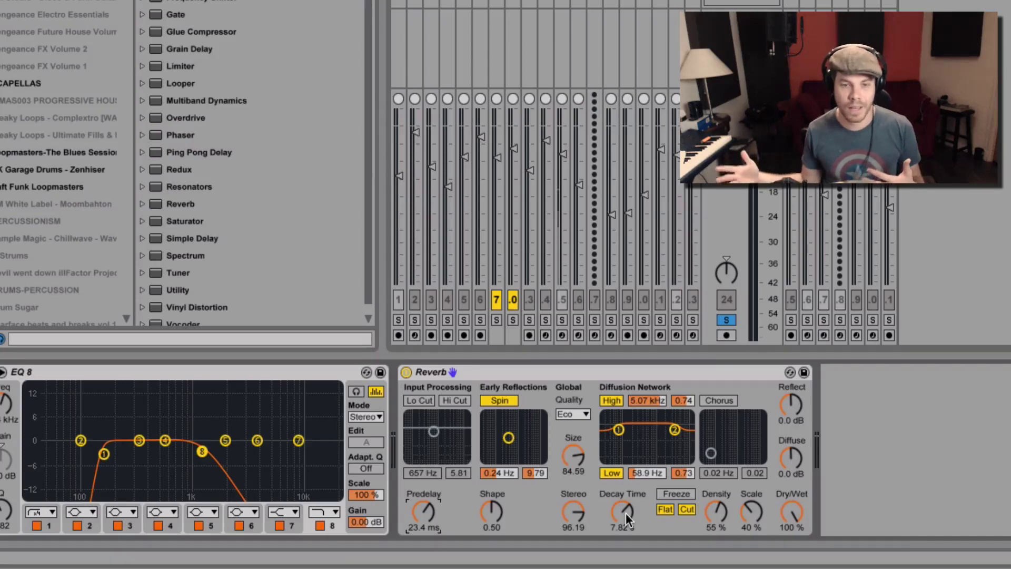
# Try Reverb decay times from 13.5 s down to 649 ms, ending at 975 ms, with the size at 79.57.
pyautogui.moveTo(626, 513)
pyautogui.mouseDown()
pyautogui.moveTo(624, 500)
pyautogui.moveTo(624, 510)
pyautogui.mouseUp()
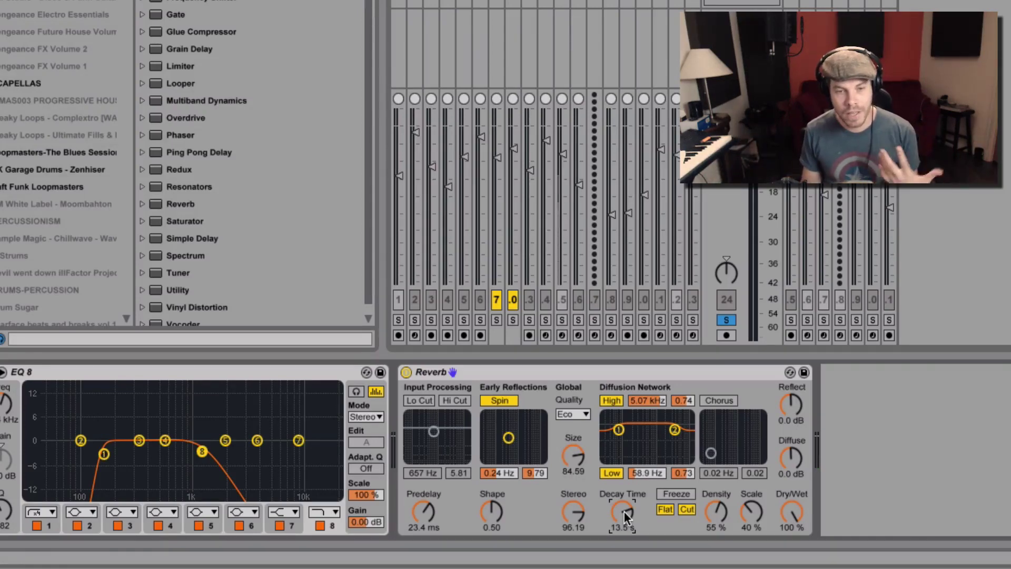
pyautogui.moveTo(624, 510); pyautogui.dragTo(623, 563)
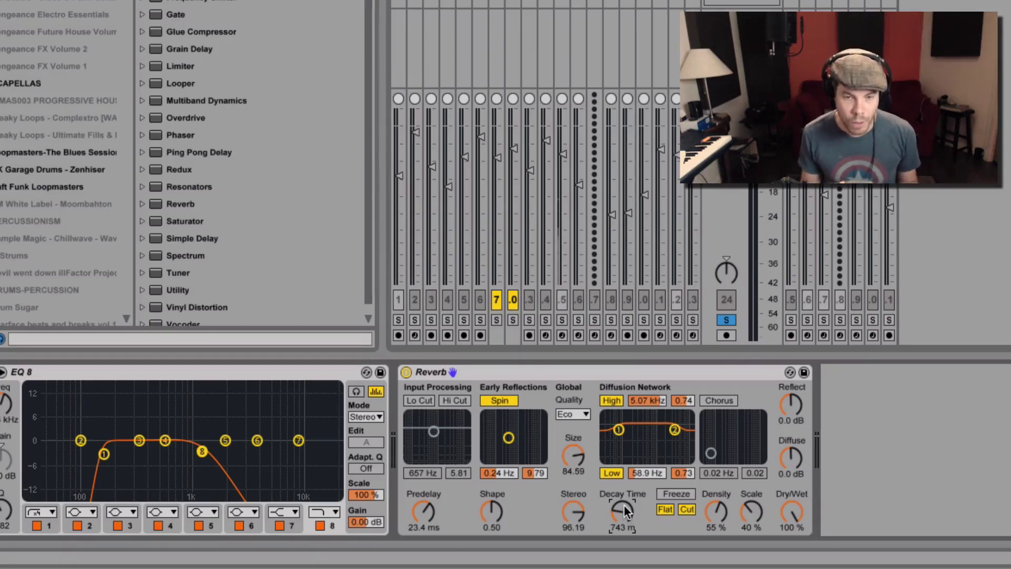
pyautogui.moveTo(624, 505); pyautogui.dragTo(624, 507)
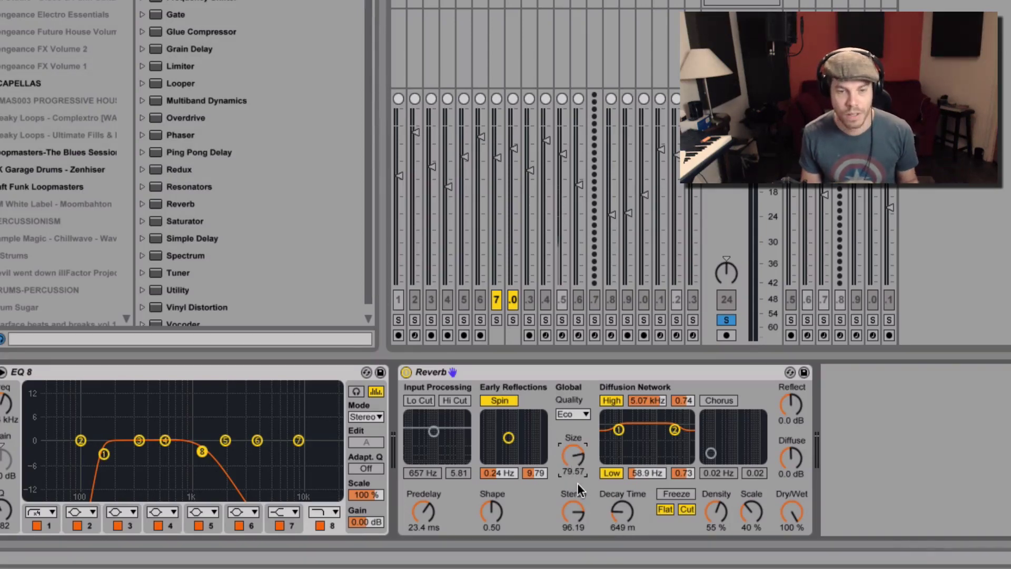
pyautogui.moveTo(619, 506); pyautogui.dragTo(627, 519)
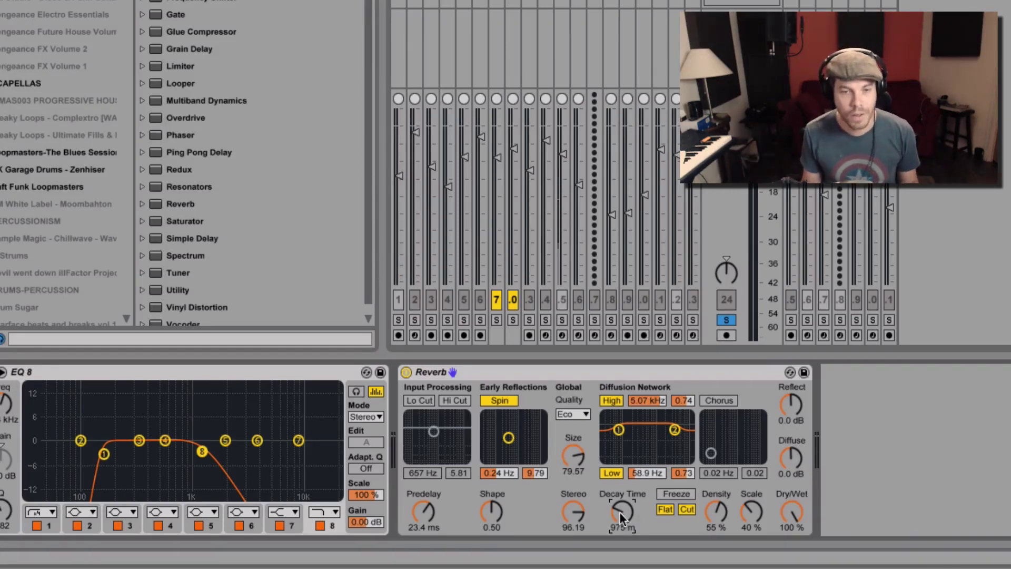
# Shrink the Reverb size to 0.67 and shorten its decay time to 743 ms for a small-room sound.
pyautogui.moveTo(577, 450); pyautogui.dragTo(576, 497)
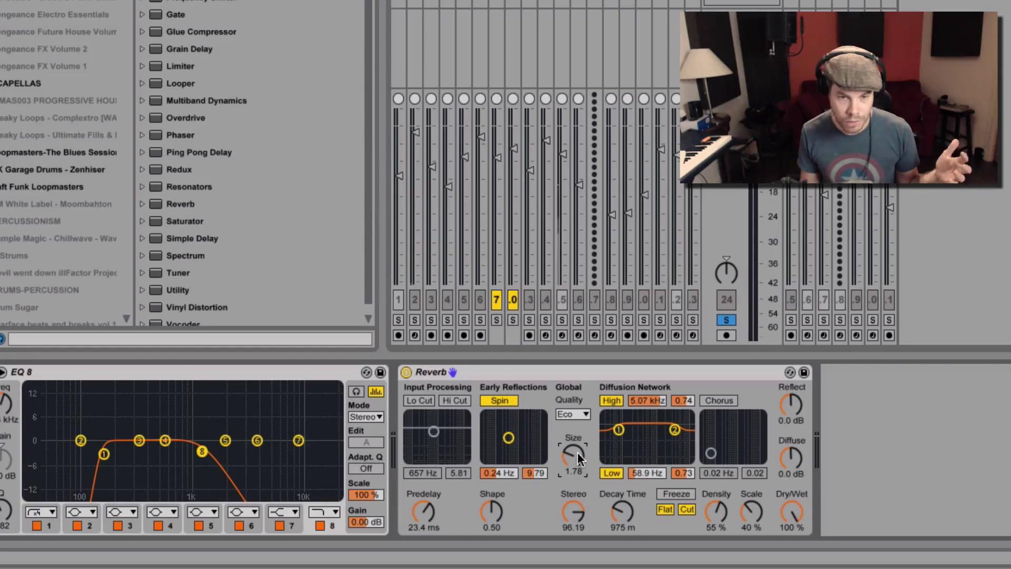
pyautogui.moveTo(577, 452)
pyautogui.mouseDown()
pyautogui.moveTo(578, 474)
pyautogui.moveTo(578, 460)
pyautogui.mouseUp()
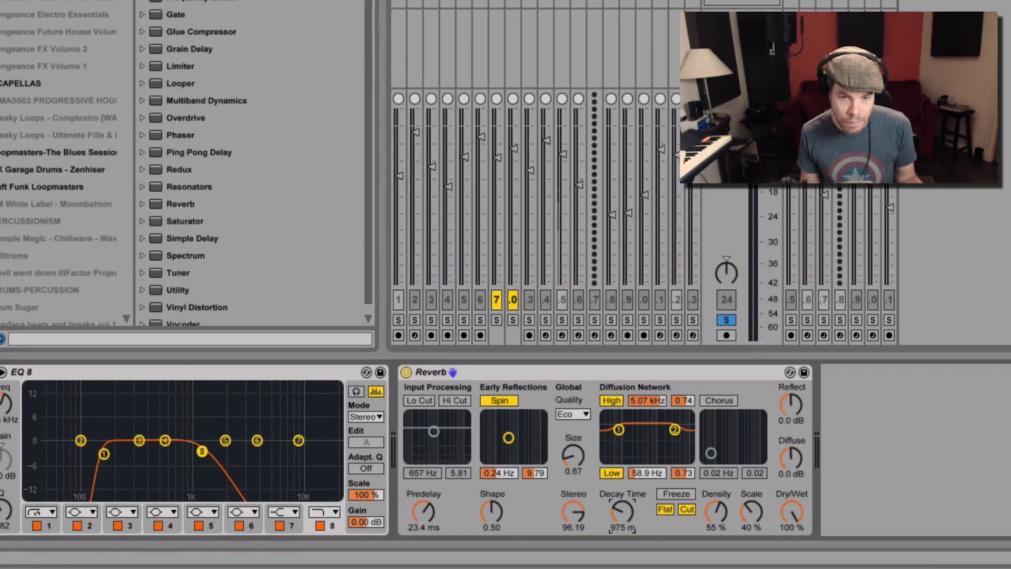
pyautogui.moveTo(631, 513); pyautogui.dragTo(631, 520)
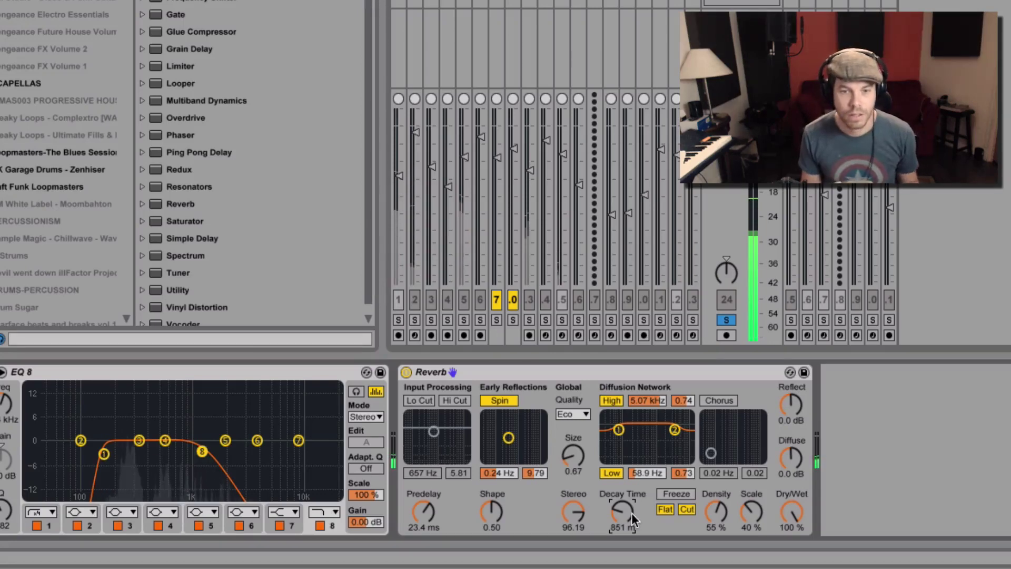
pyautogui.moveTo(631, 513); pyautogui.dragTo(630, 520)
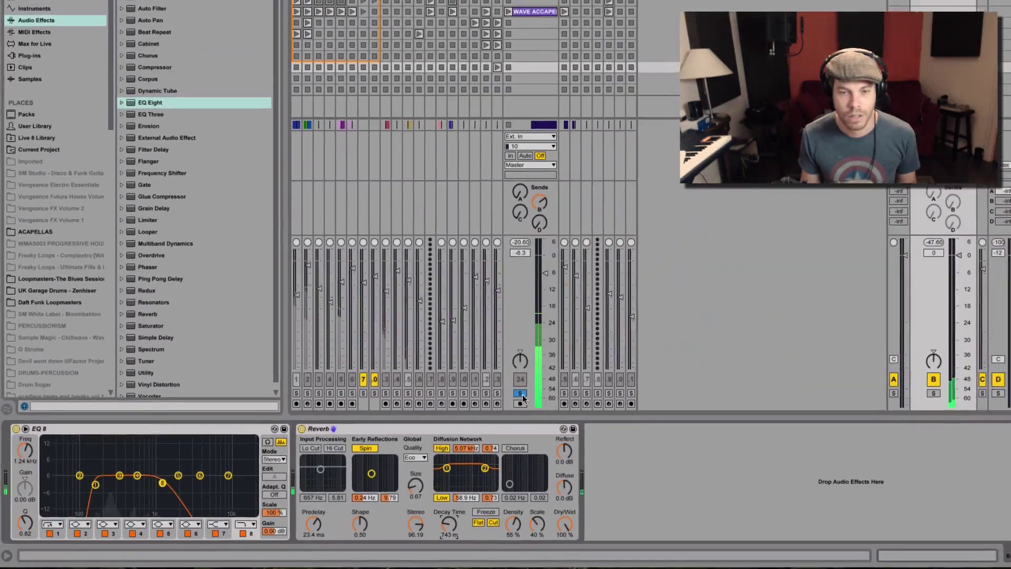
# Unsolo Lead Vox, set its send B to -11.4 dB, and compare the mix with the B return off and on.
pyautogui.click(726, 321)
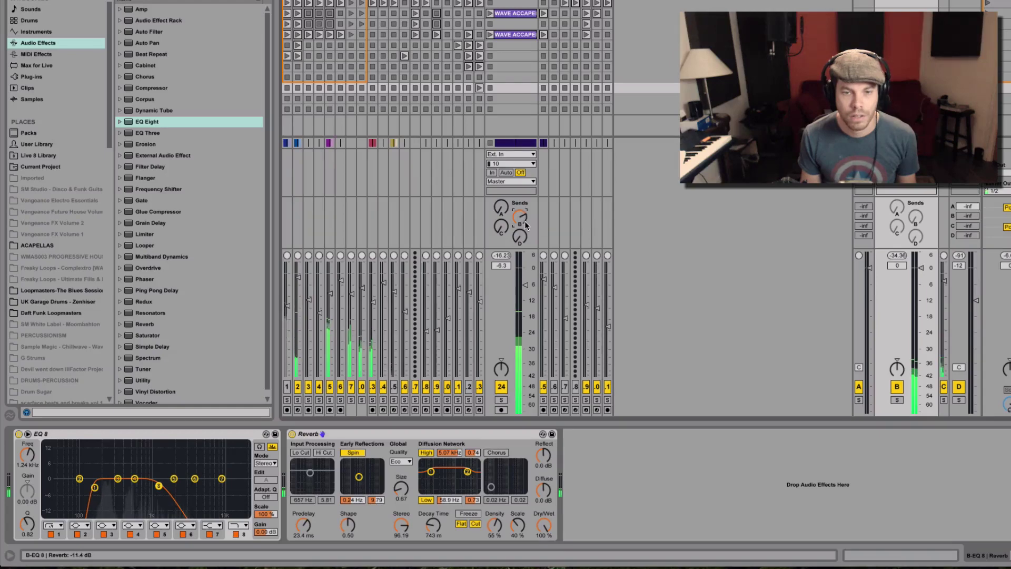
pyautogui.click(896, 387)
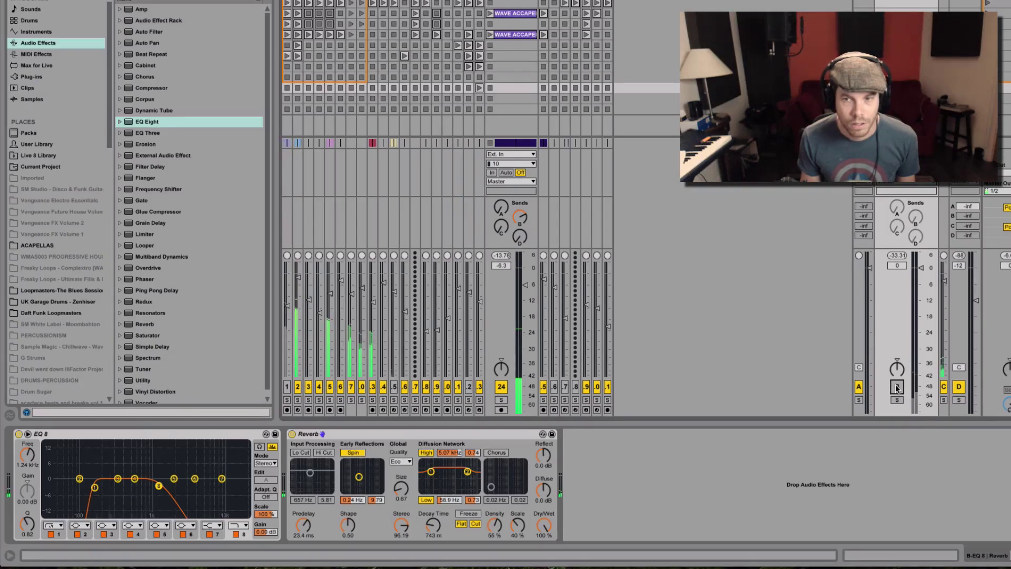
pyautogui.click(897, 387)
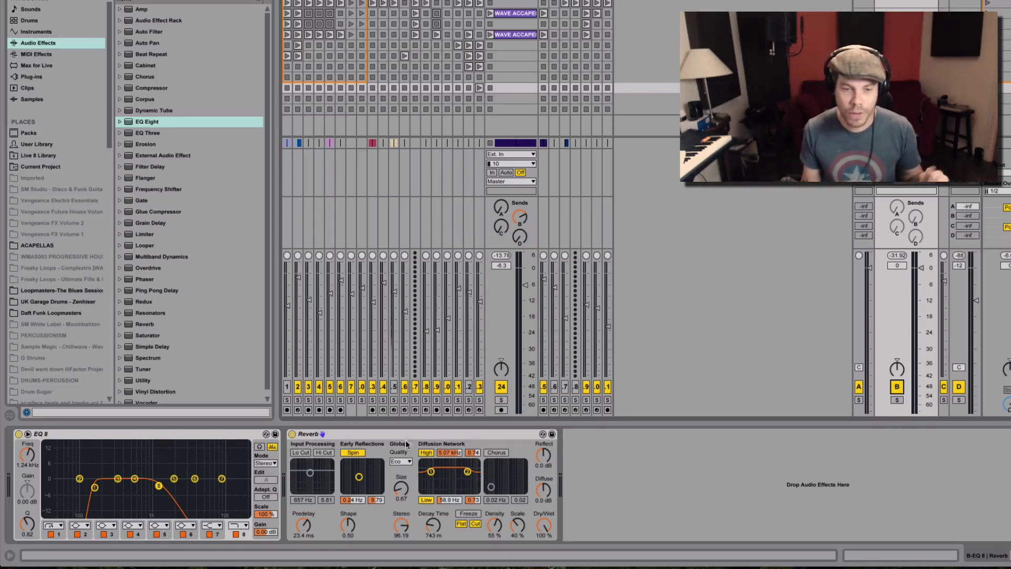
# Set the Reverb size to 70.39 and its decay time to 975 ms, and solo Lead Vox to audition it.
pyautogui.moveTo(400, 493); pyautogui.dragTo(401, 454)
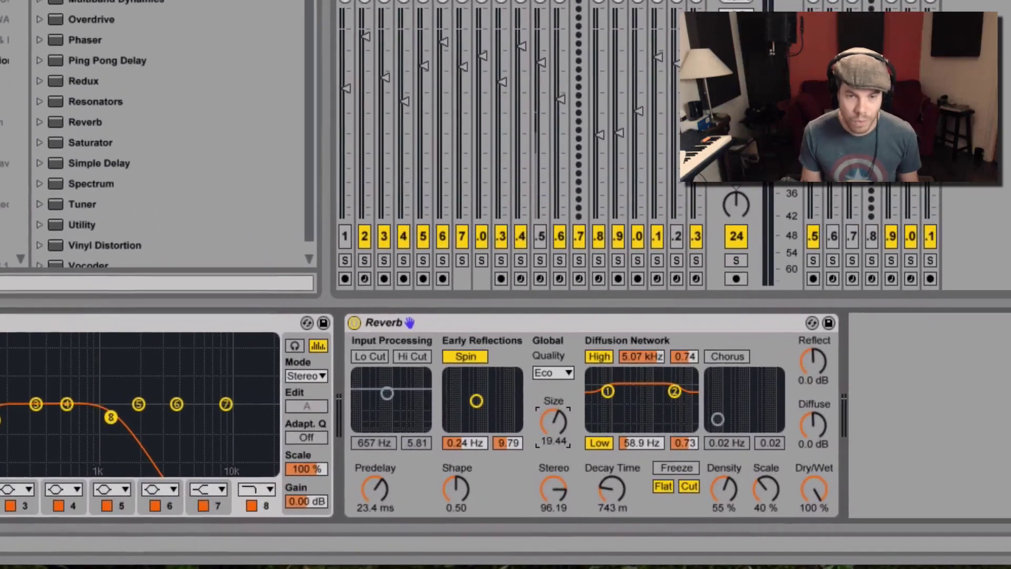
pyautogui.moveTo(553, 421); pyautogui.dragTo(553, 394)
pyautogui.moveTo(623, 498); pyautogui.dragTo(623, 484)
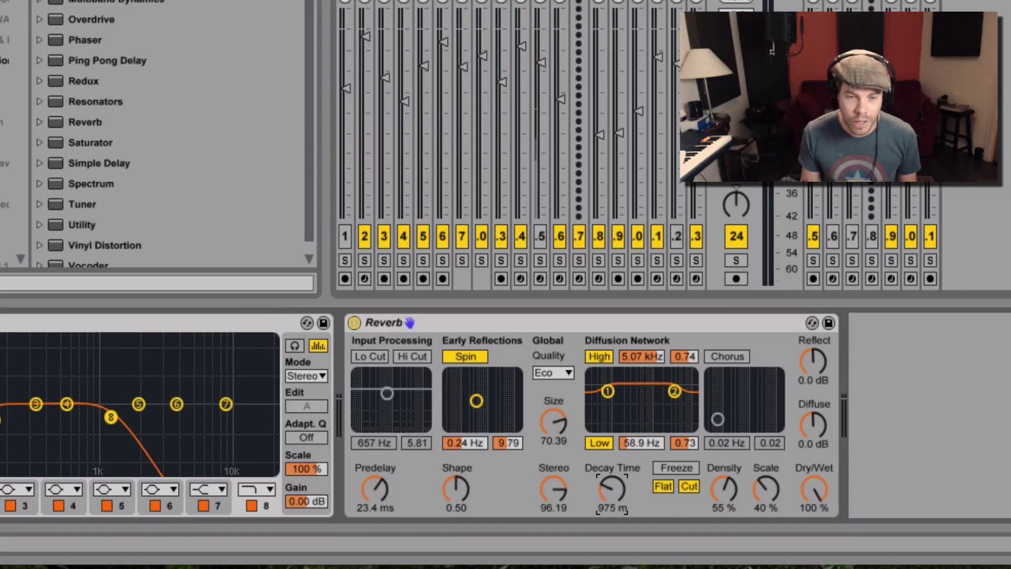
pyautogui.click(737, 254)
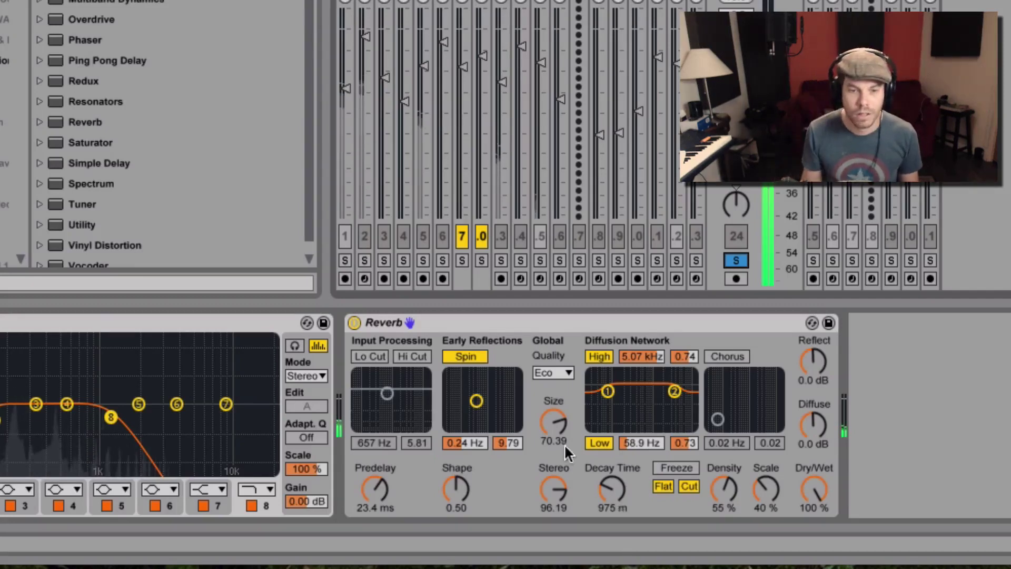
# Enlarge the Reverb size to 122.18 and lengthen its decay time to about 2 s.
pyautogui.moveTo(557, 428); pyautogui.dragTo(557, 416)
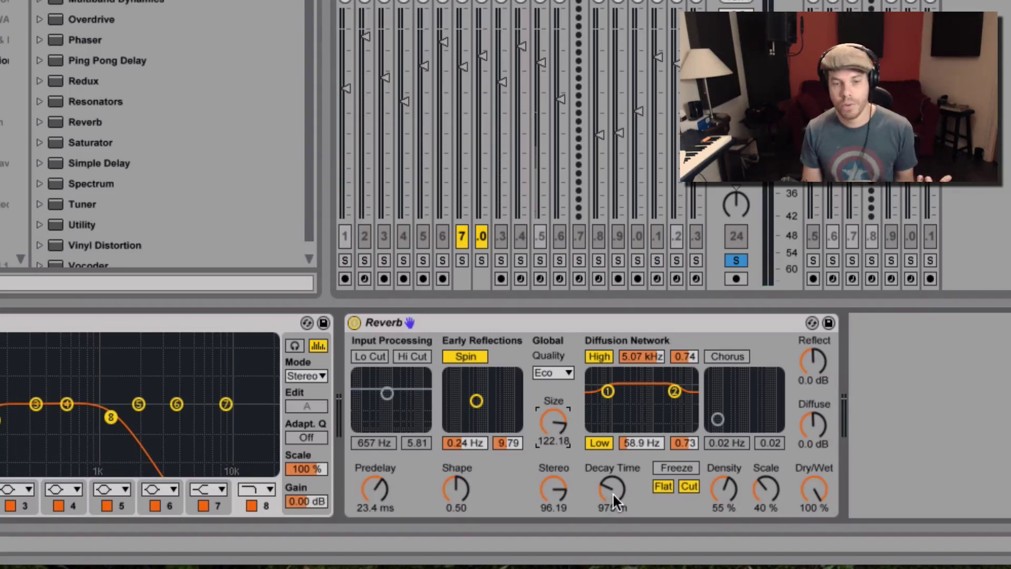
pyautogui.moveTo(612, 491); pyautogui.dragTo(612, 458)
pyautogui.moveTo(613, 495); pyautogui.dragTo(612, 499)
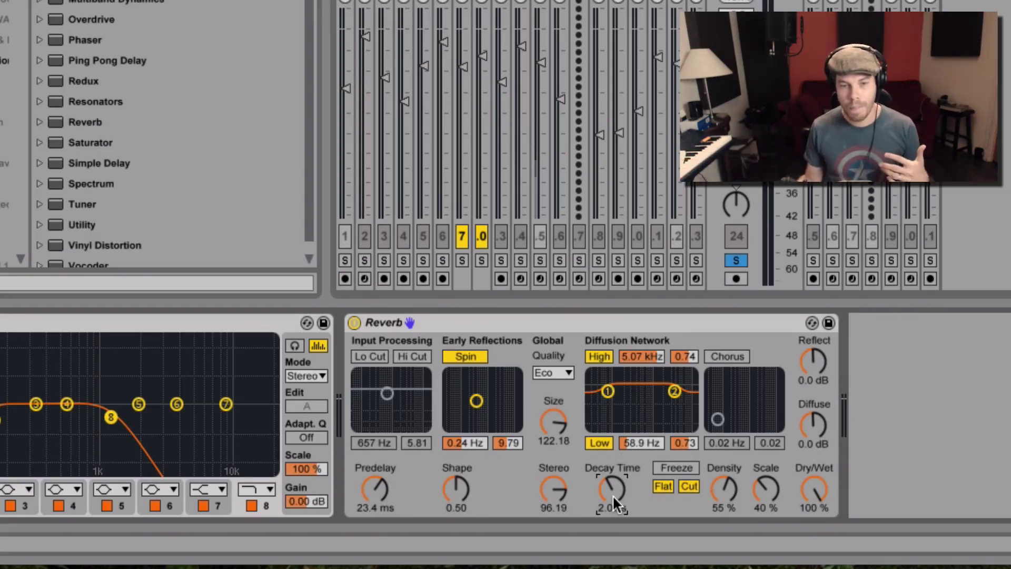
# Combine a small Reverb size of 1.31 with a long decay time of 16.1 s.
pyautogui.moveTo(554, 422); pyautogui.dragTo(597, 437)
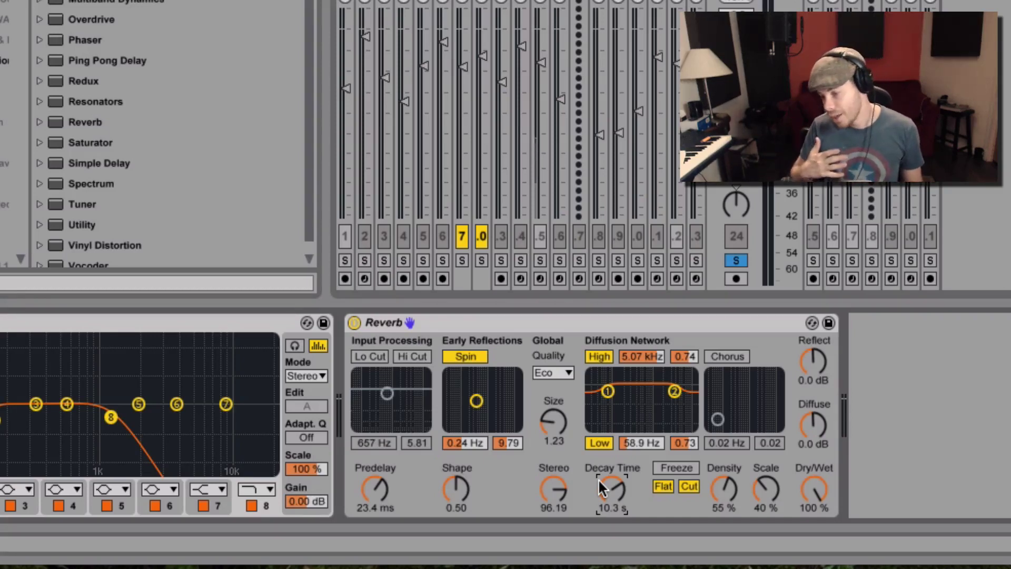
pyautogui.moveTo(620, 476); pyautogui.dragTo(611, 477)
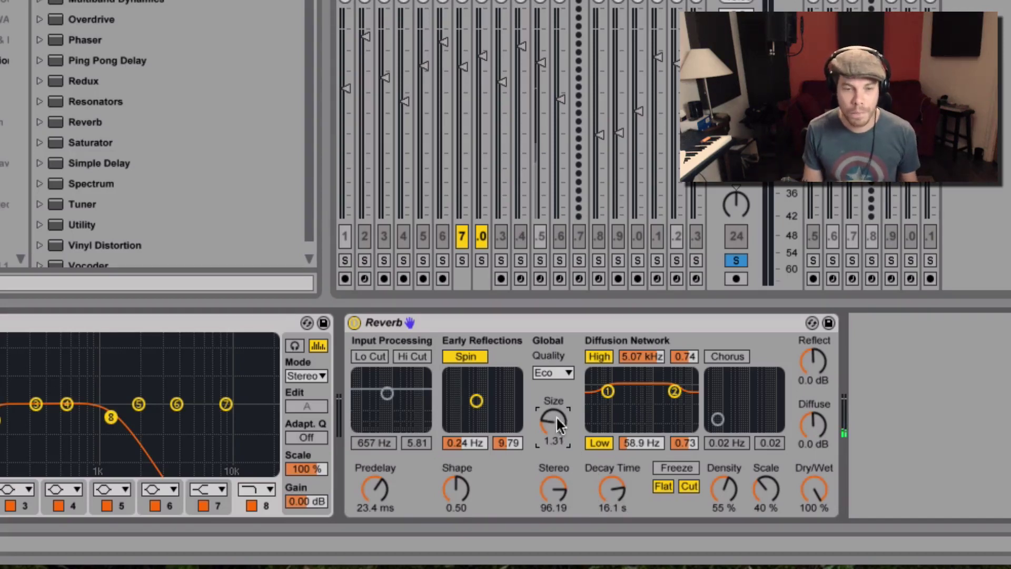
# Set the Reverb size to 58.57 and shorten its decay time to 3.97 s.
pyautogui.moveTo(556, 416); pyautogui.dragTo(556, 375)
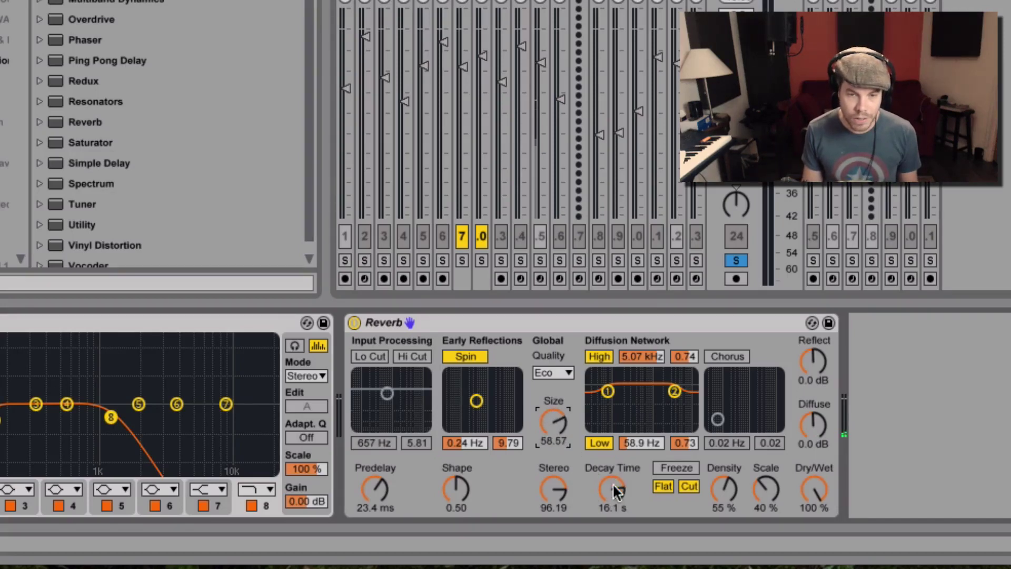
pyautogui.moveTo(613, 484); pyautogui.dragTo(613, 521)
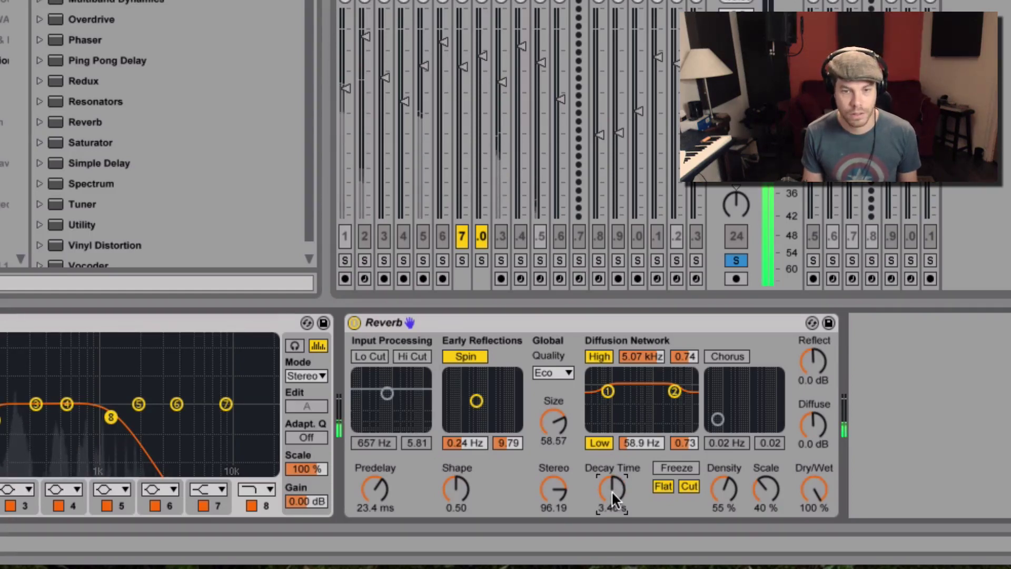
pyautogui.moveTo(611, 491); pyautogui.dragTo(611, 486)
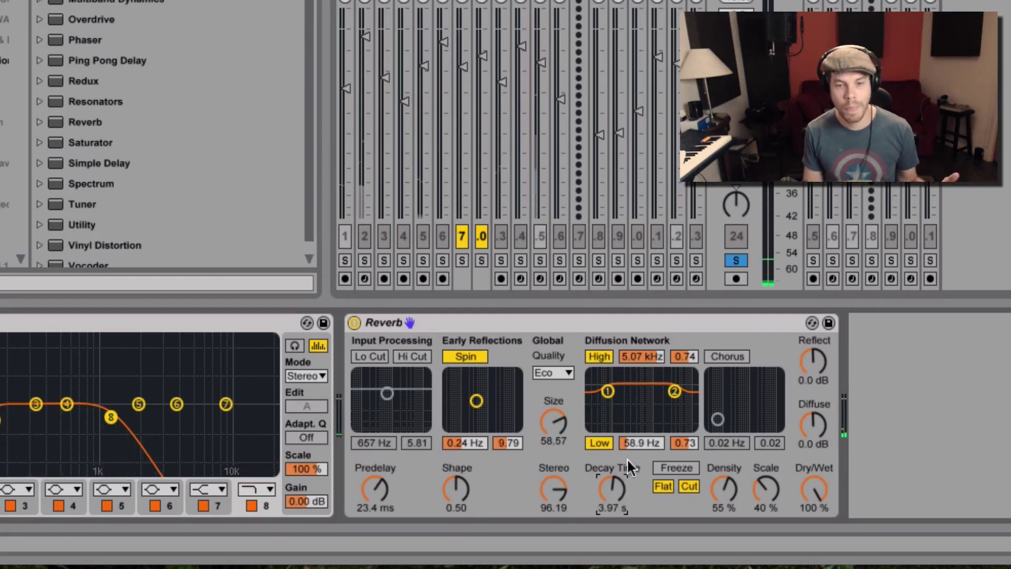
# Switch the Reverb quality to High and set its decay time to 4.34 s while auditioning the vocal.
pyautogui.click(565, 374)
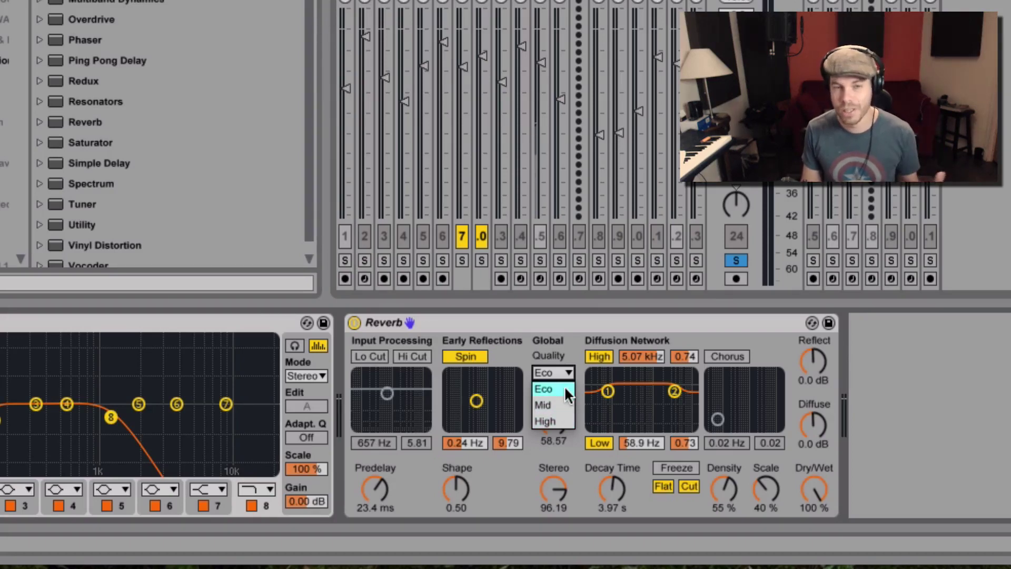
pyautogui.click(556, 420)
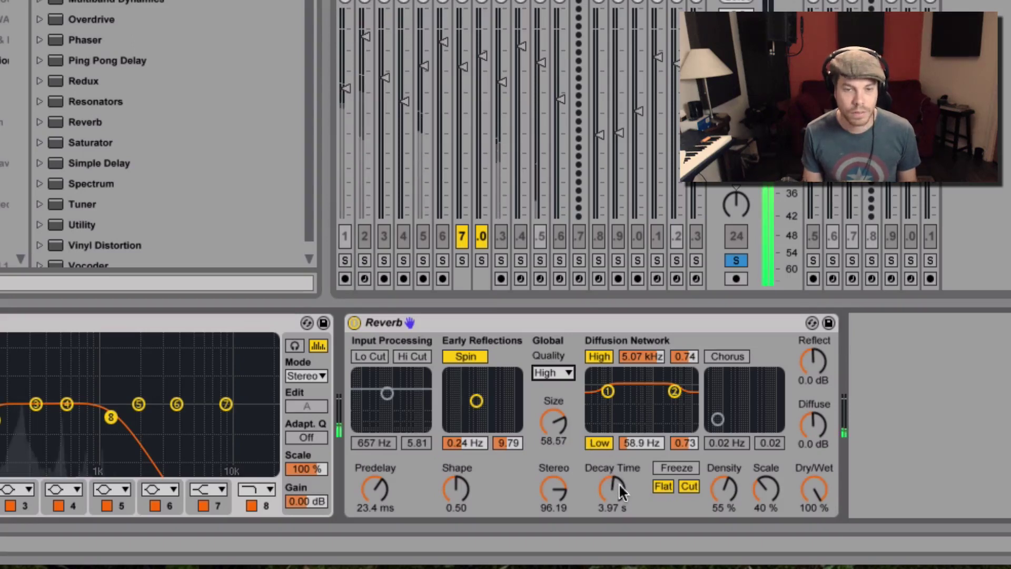
pyautogui.moveTo(620, 488); pyautogui.dragTo(621, 485)
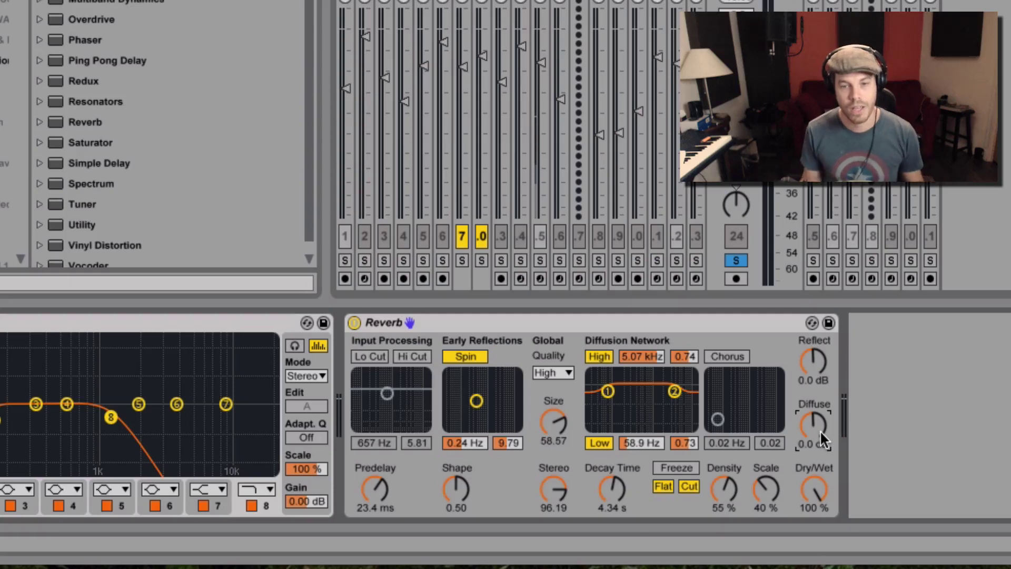
# Lower the Reverb's Diffuse level to -7.9 dB, lengthen its decay time to 9.81 s, and audition the result.
pyautogui.moveTo(813, 421); pyautogui.dragTo(813, 427)
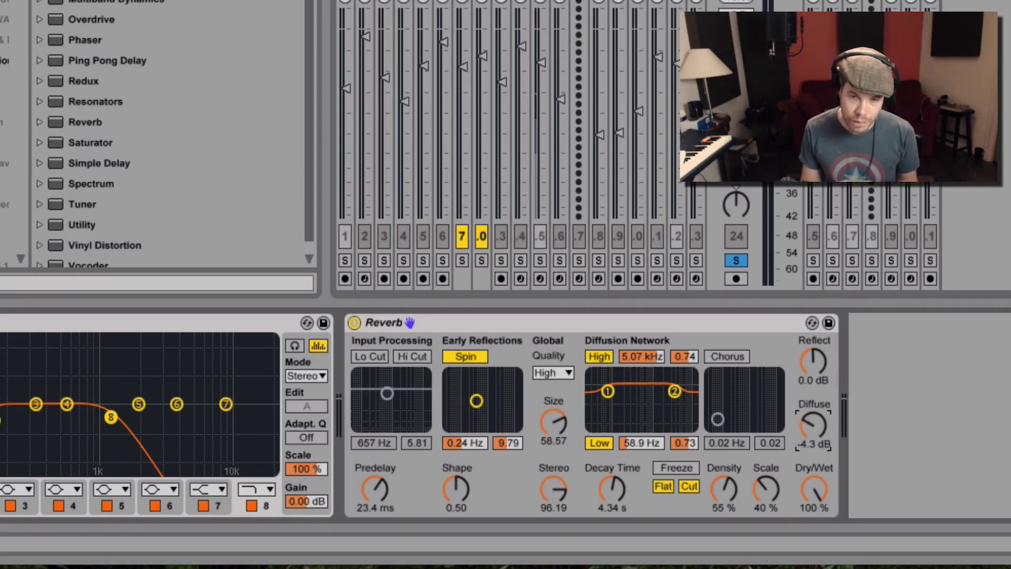
pyautogui.moveTo(813, 423); pyautogui.dragTo(813, 429)
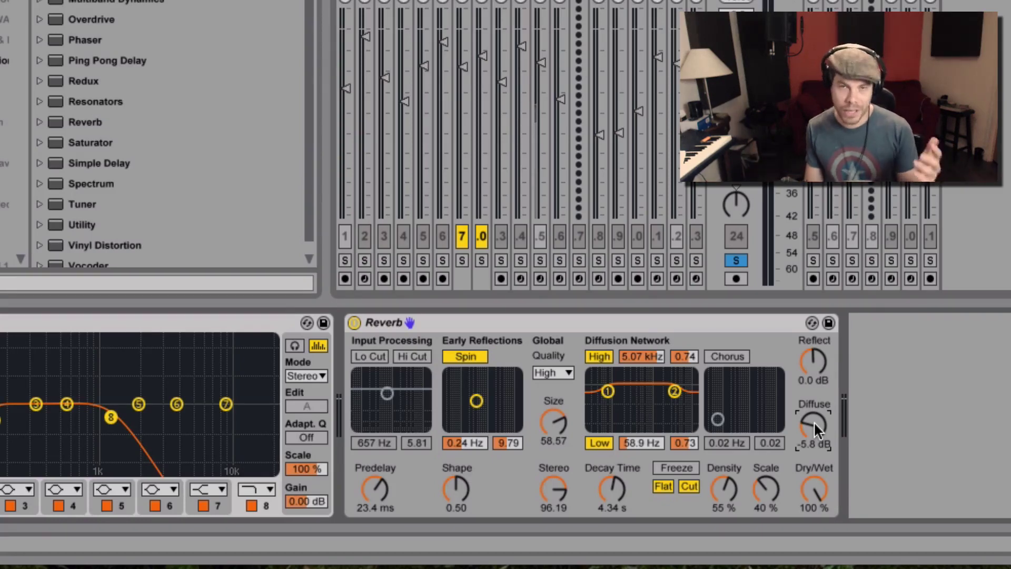
pyautogui.press('space')
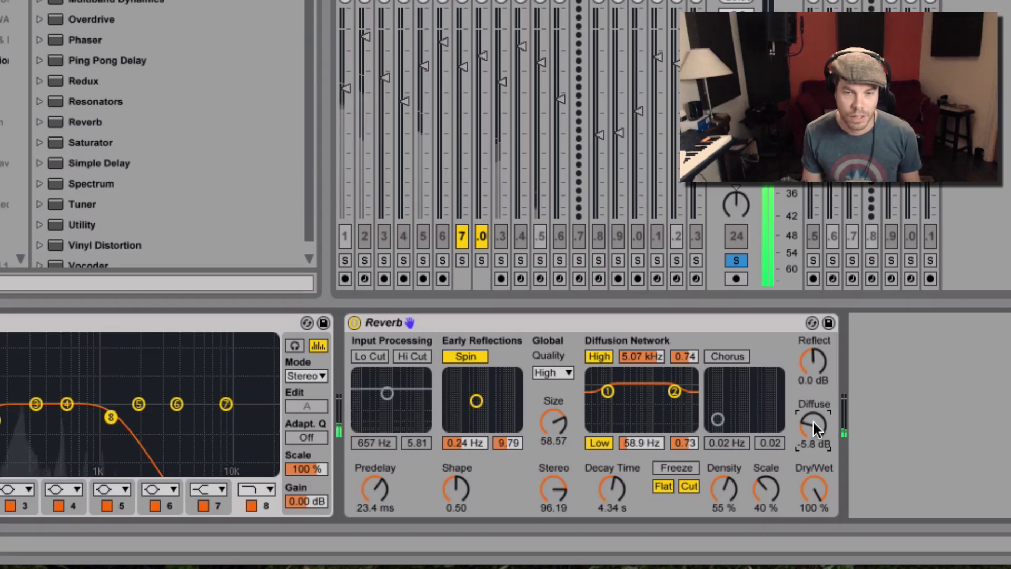
pyautogui.moveTo(813, 422); pyautogui.dragTo(808, 419)
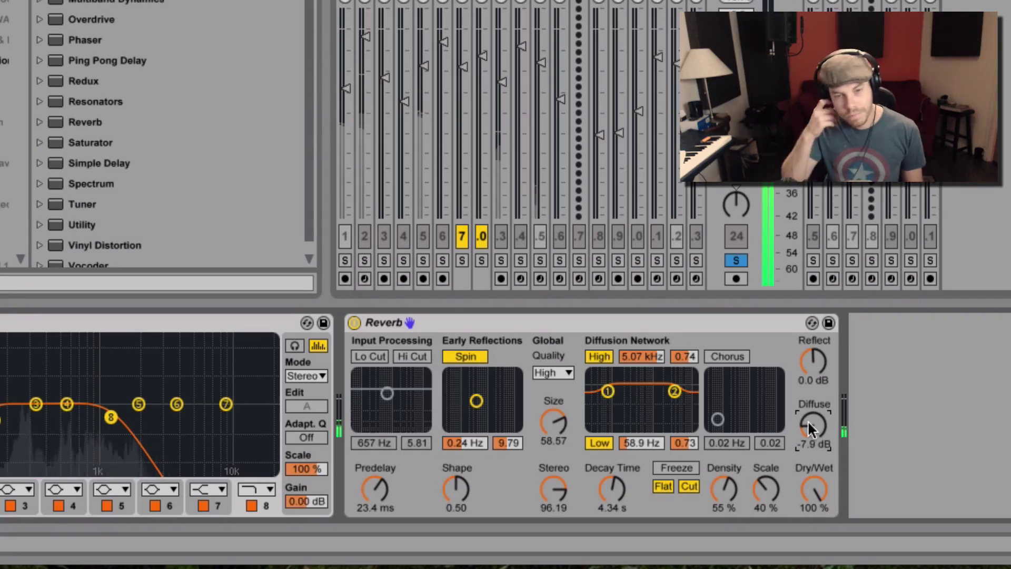
pyautogui.moveTo(606, 504); pyautogui.dragTo(606, 479)
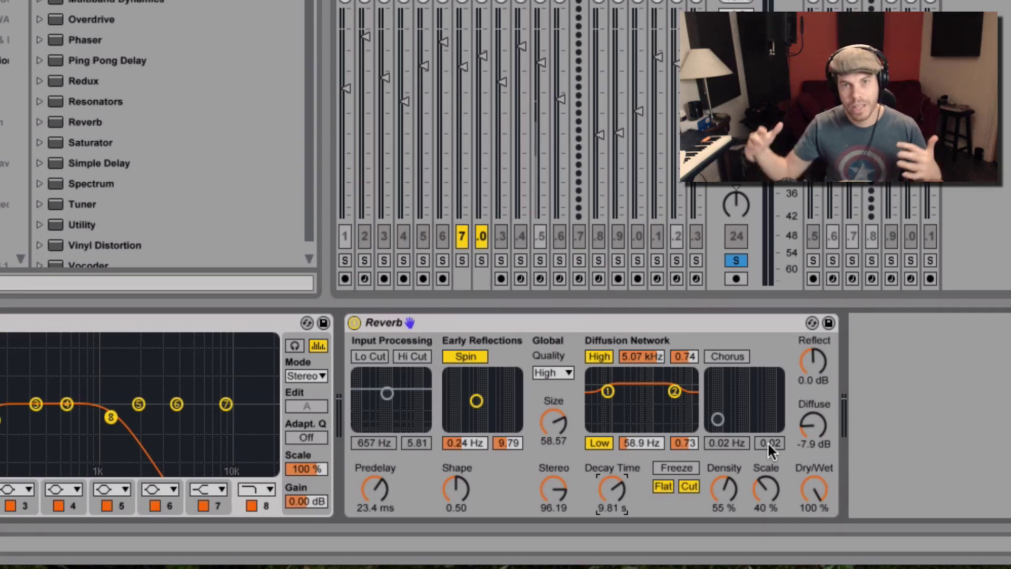
pyautogui.press('space')
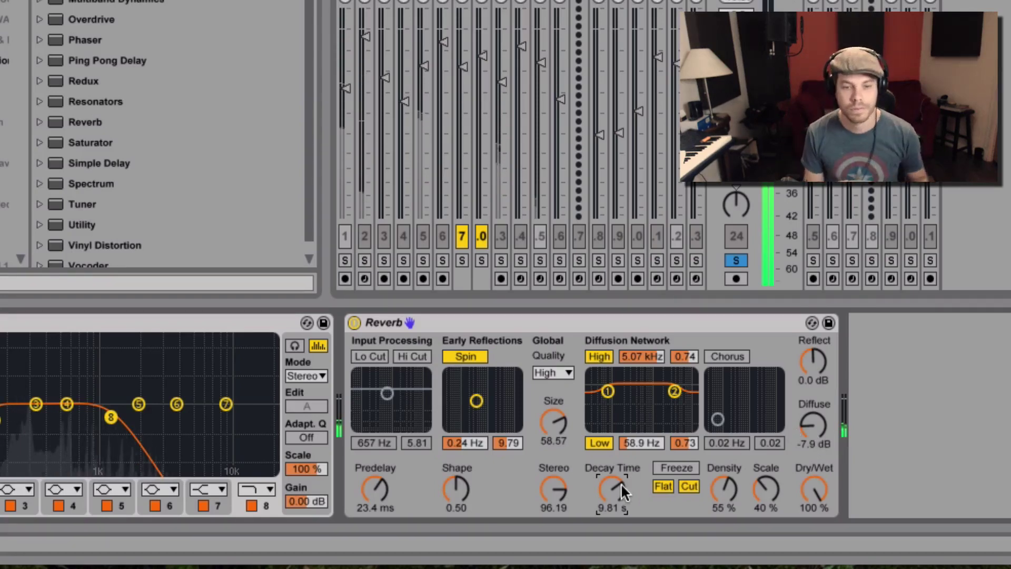
# Shorten the Reverb decay time to 4.76 s, raise Diffuse to -2.0 dB, and audition the vocal.
pyautogui.moveTo(621, 484); pyautogui.dragTo(620, 495)
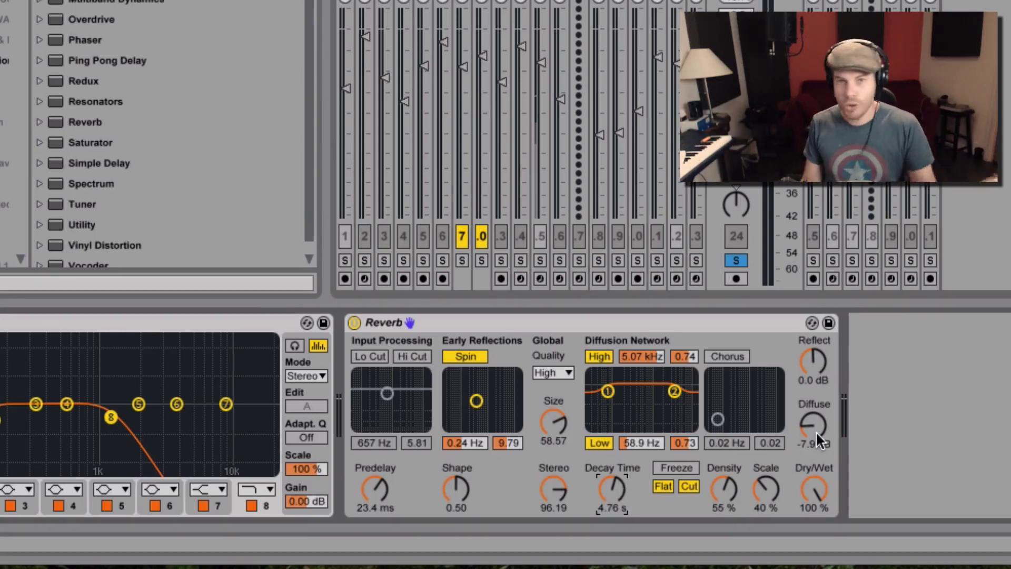
pyautogui.moveTo(817, 425); pyautogui.dragTo(817, 420)
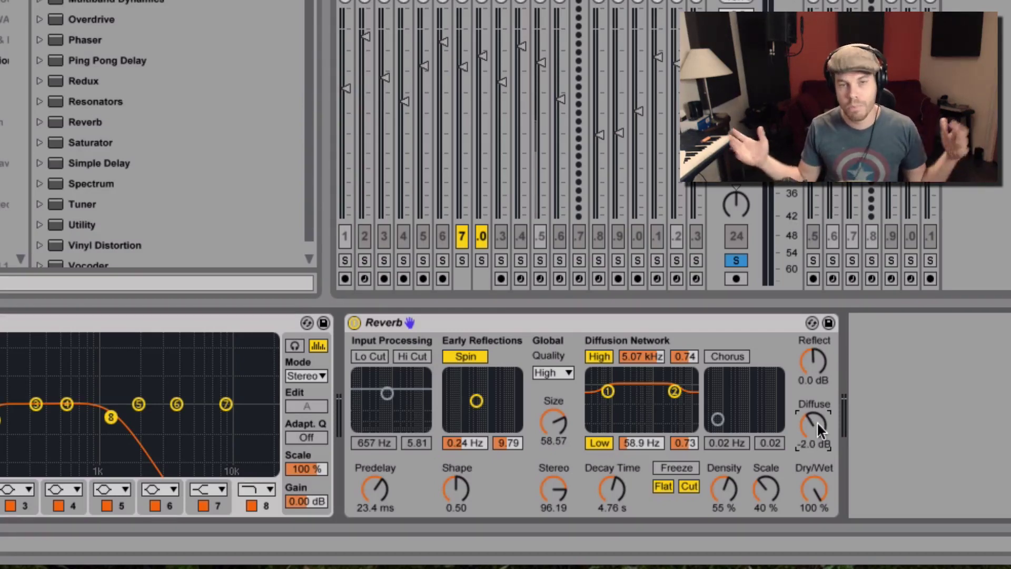
pyautogui.press('space')
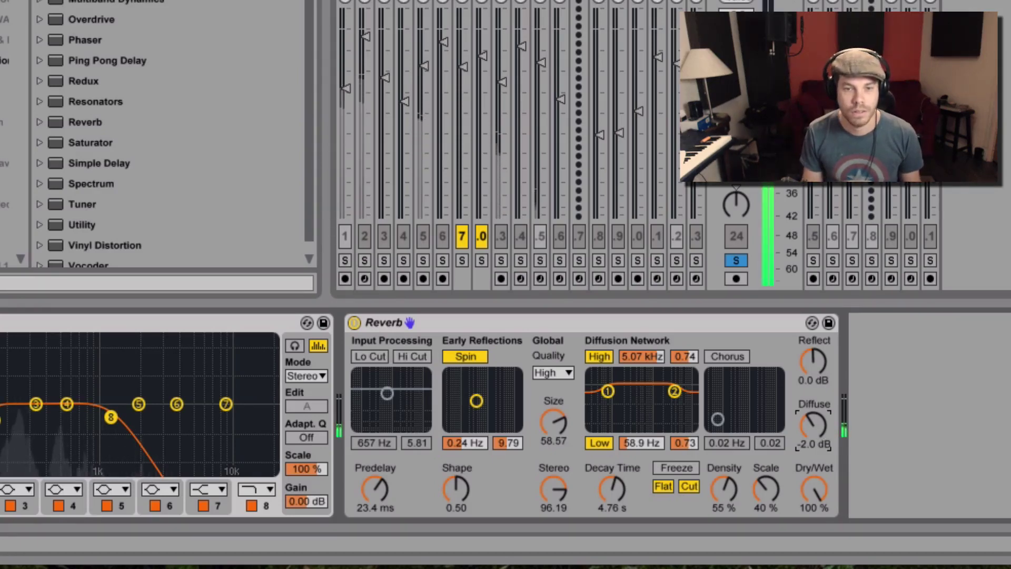
pyautogui.press('space')
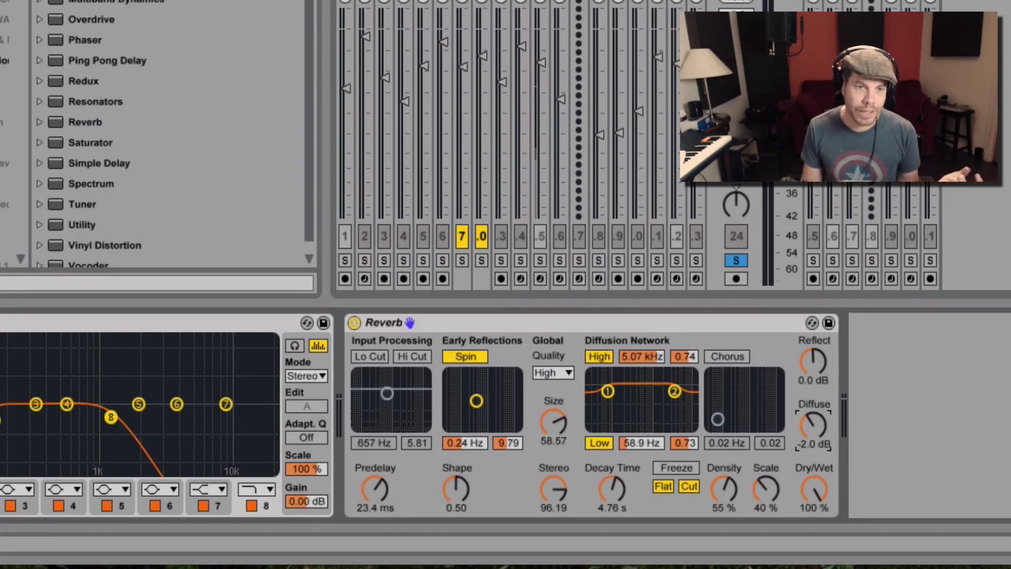
# Add an EQ Eight with a 74.8 Hz low cut after the Reverb and unsolo Lead Vox.
pyautogui.moveTo(874, 168); pyautogui.dragTo(931, 388)
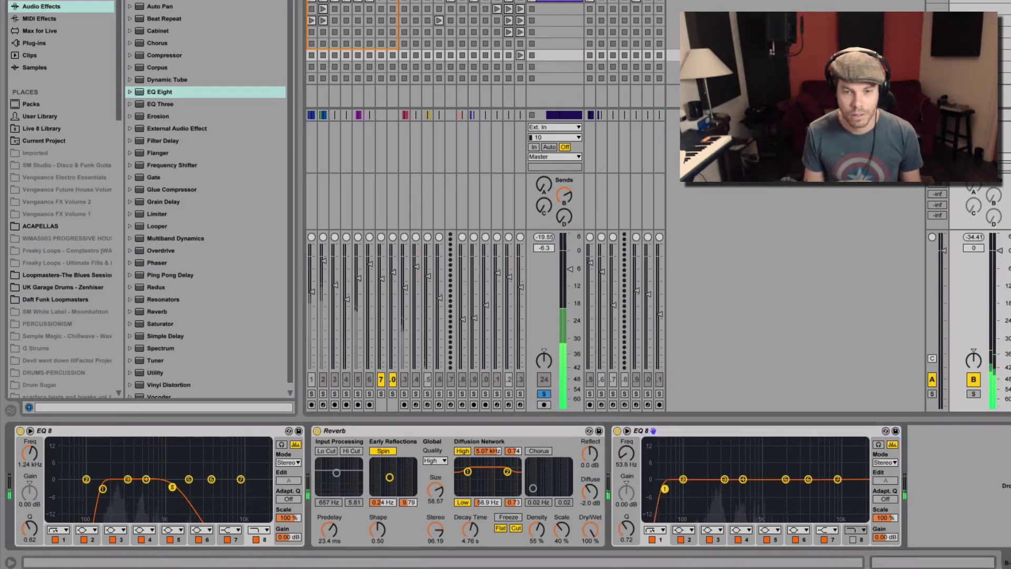
pyautogui.click(547, 393)
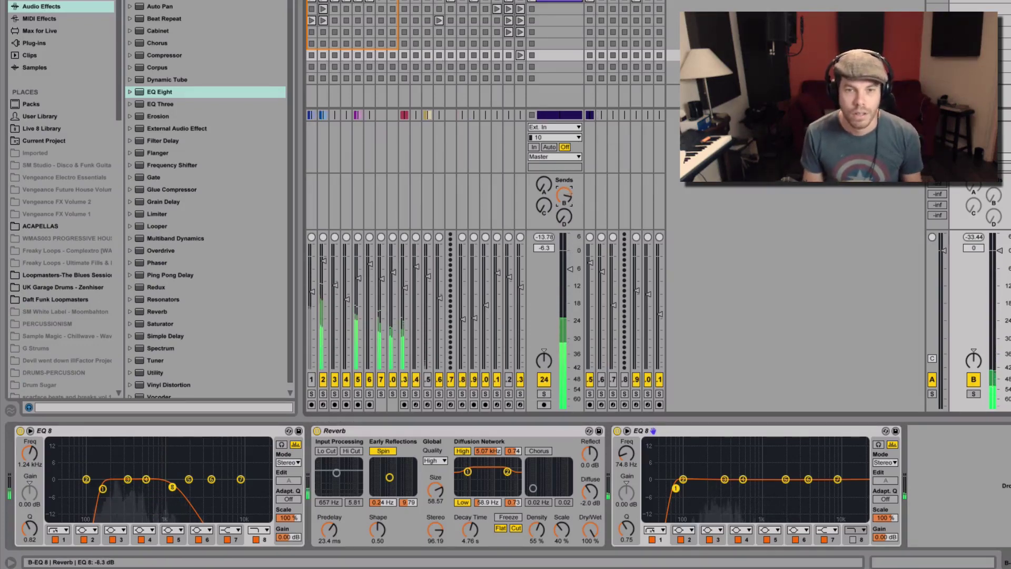
# Set Lead Vox's send B to about -8.3 dB and its volume to -5.9 dB, comparing the mix with the B return off and on.
pyautogui.moveTo(566, 195); pyautogui.dragTo(566, 199)
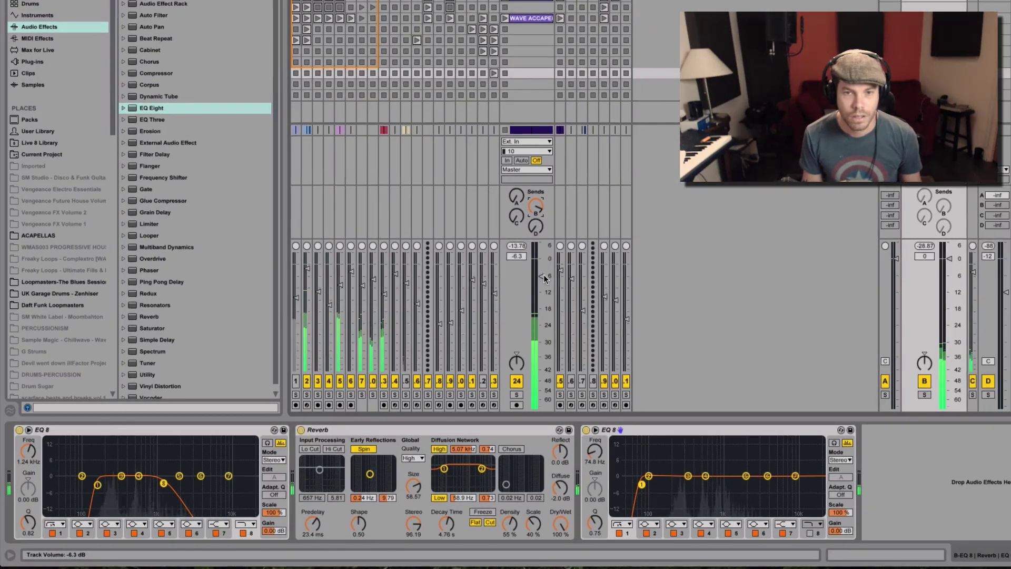
pyautogui.moveTo(544, 276); pyautogui.dragTo(544, 275)
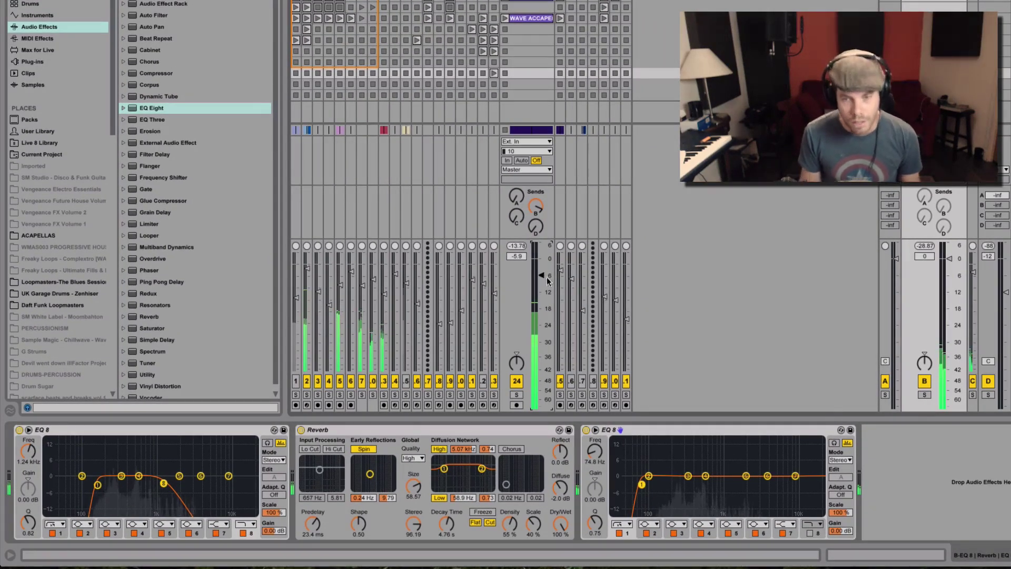
pyautogui.click(924, 381)
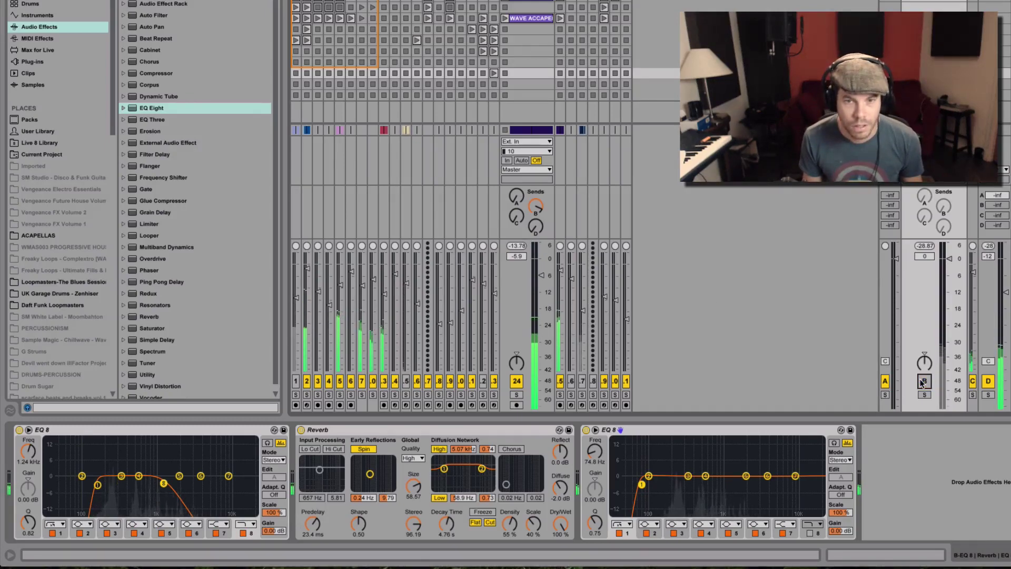
pyautogui.click(922, 382)
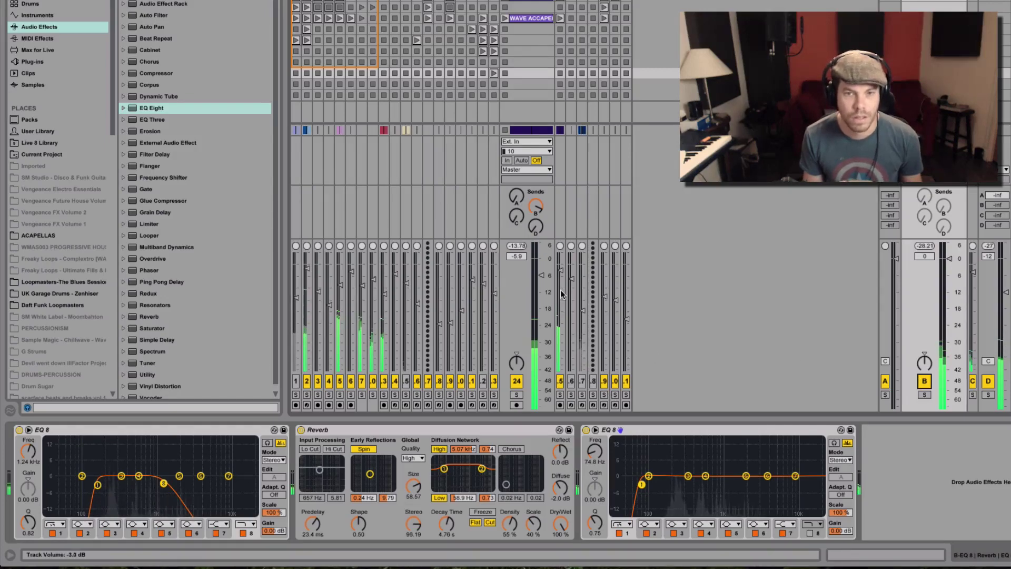
# Lengthen the Reverb decay time to 7.48 s and raise Lead Vox's send B to -2.5 dB, comparing the mix with the B return off and on.
pyautogui.moveTo(448, 526); pyautogui.dragTo(449, 514)
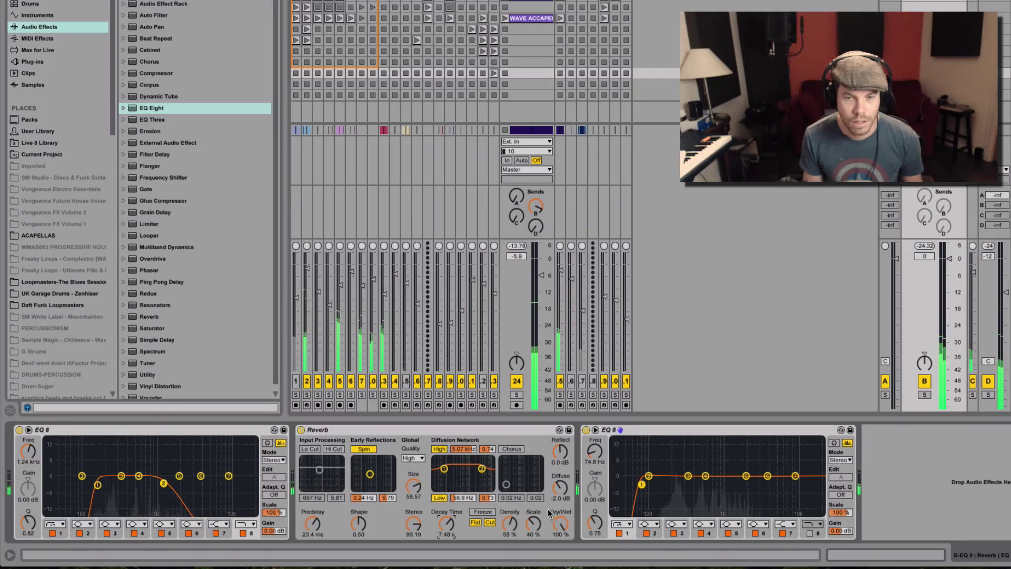
pyautogui.click(536, 207)
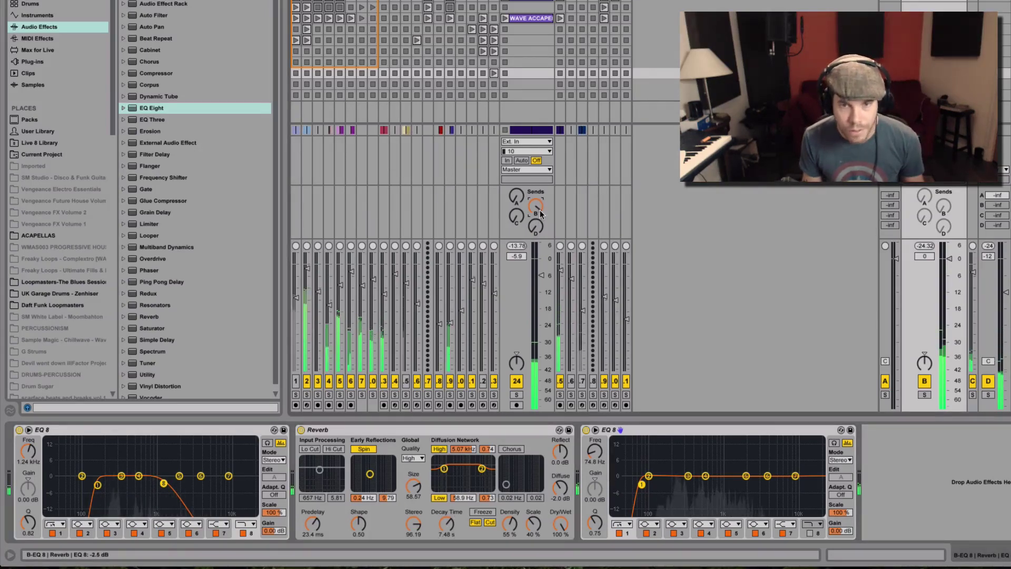
pyautogui.click(922, 384)
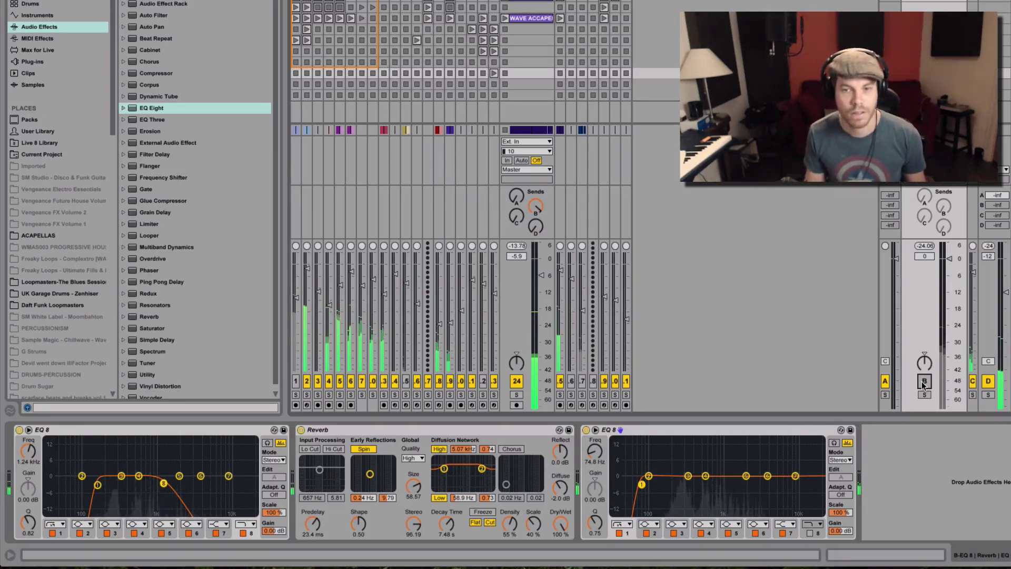
pyautogui.click(922, 385)
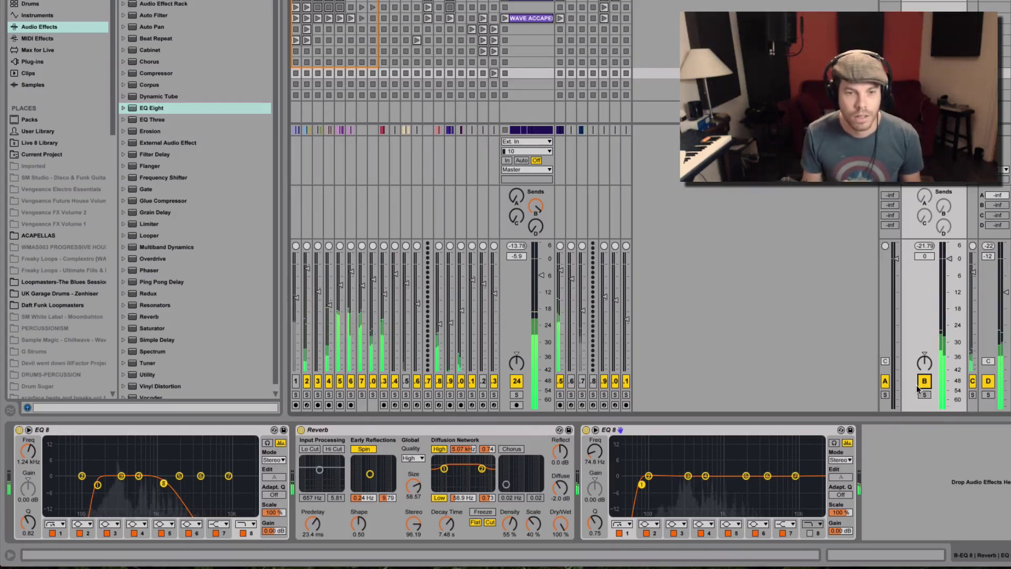
pyautogui.press('space')
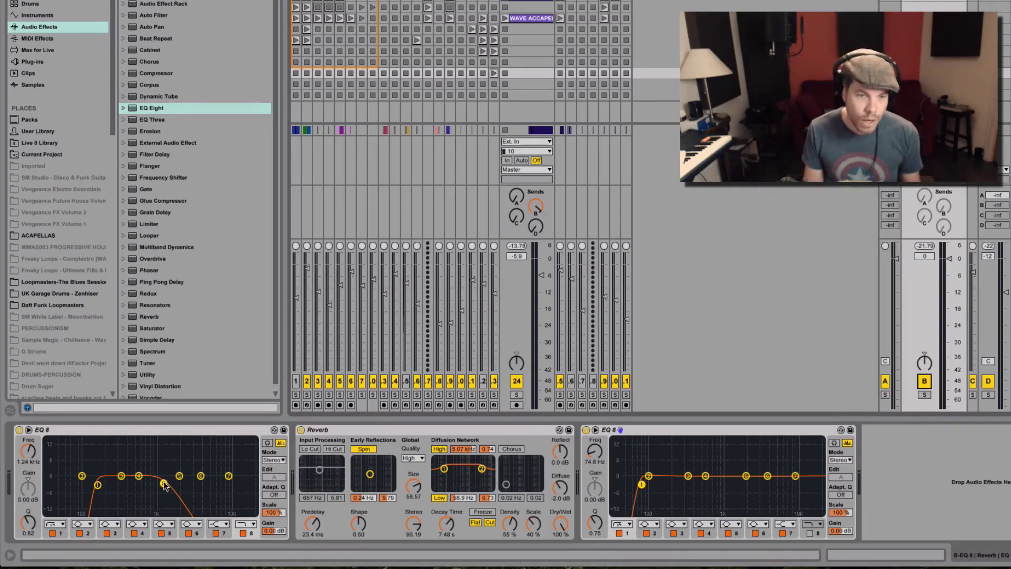
# Raise the high cut of the EQ Eight before the Reverb to 1.88 kHz and play the mix.
pyautogui.moveTo(163, 483); pyautogui.dragTo(177, 483)
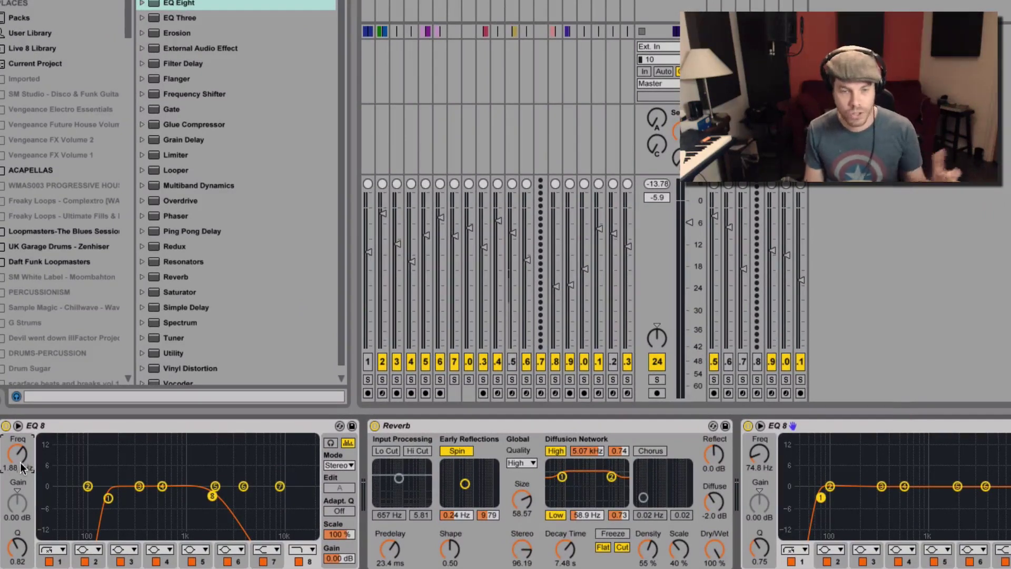
pyautogui.press('space')
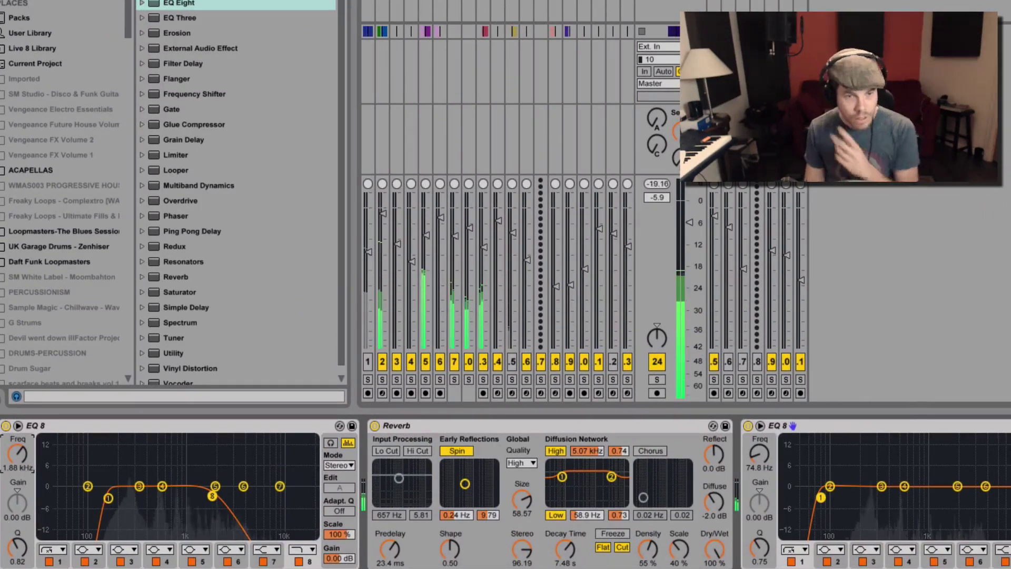